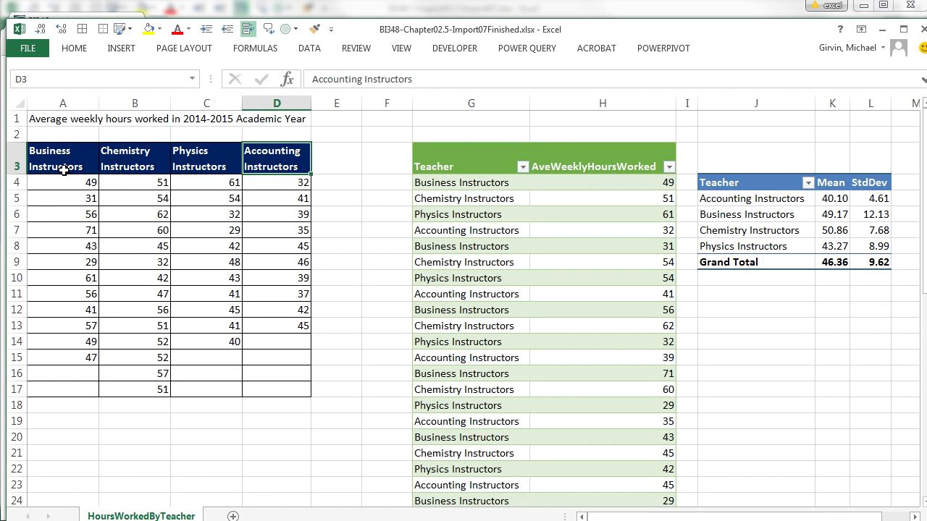
Select instructor hours values and the A3:D3 header row in the cross-tab data
left_click_drag(63, 170, 61, 357)
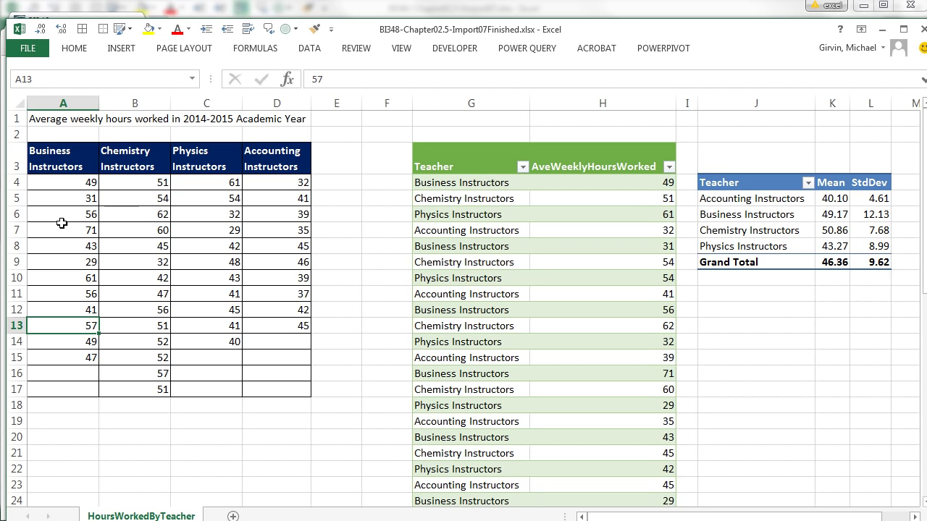
left_click(136, 220)
left_click(213, 229)
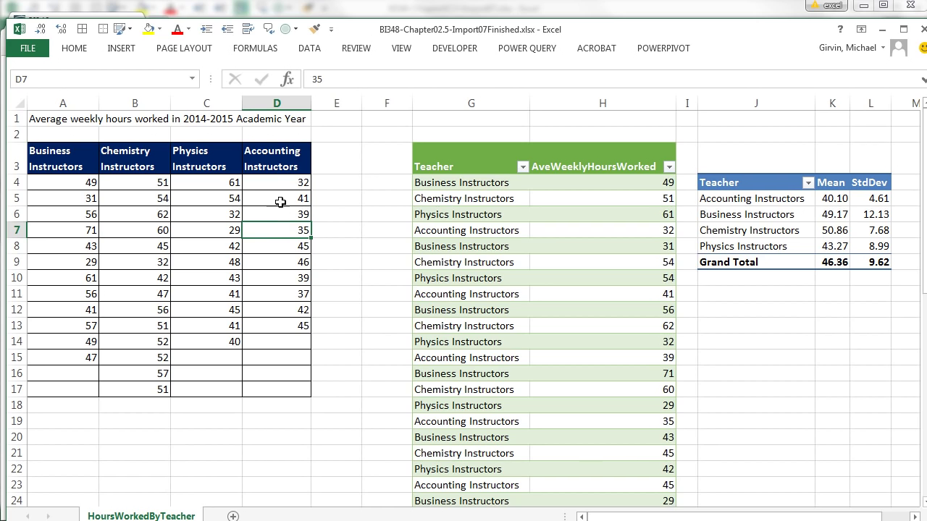
left_click_drag(276, 184, 287, 327)
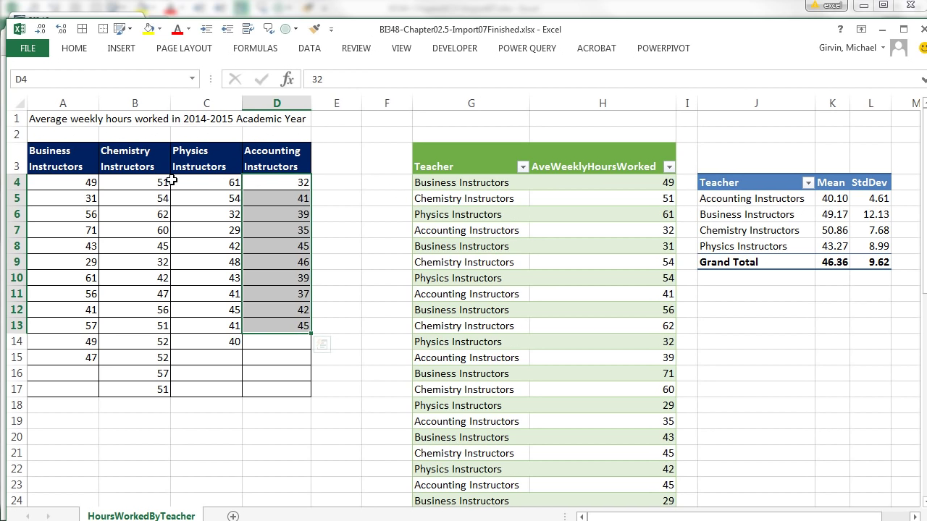
left_click(72, 163)
left_click_drag(106, 162, 264, 167)
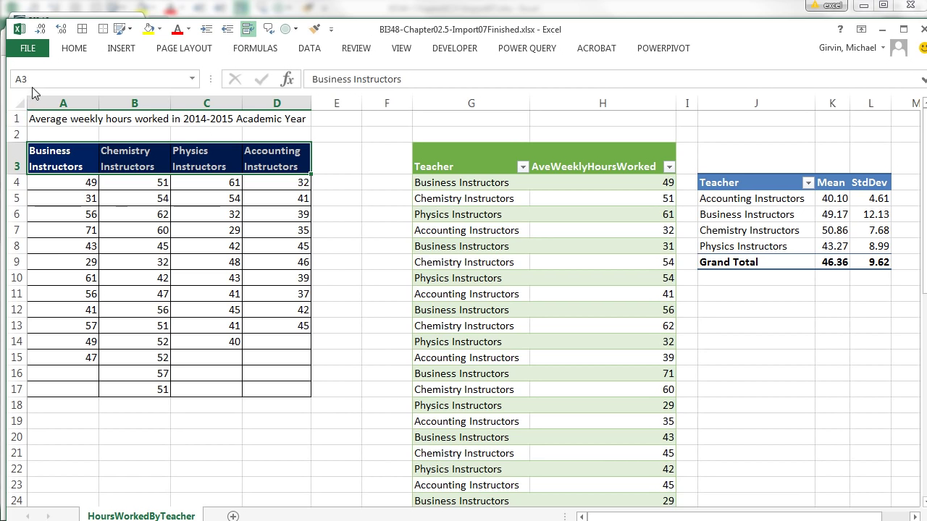
left_click(71, 155)
left_click(155, 152)
left_click(227, 160)
left_click(276, 159)
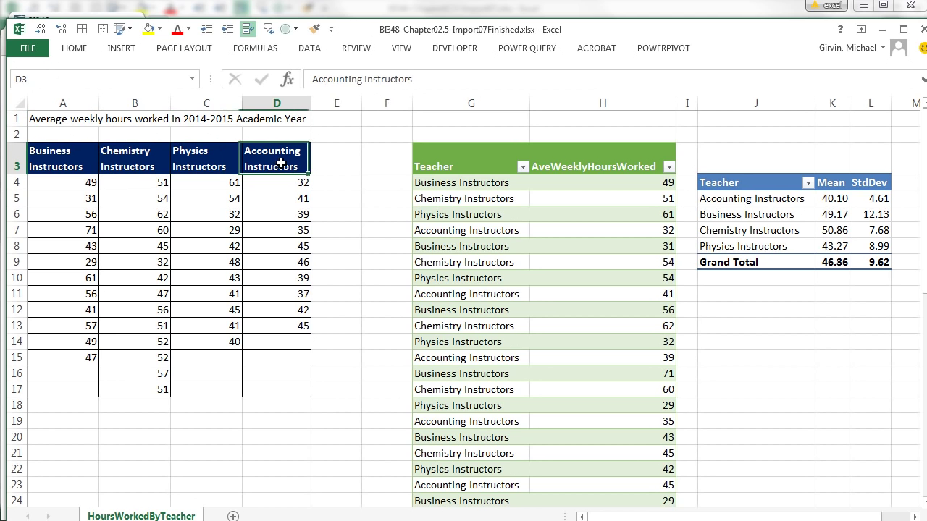
left_click_drag(57, 152, 270, 152)
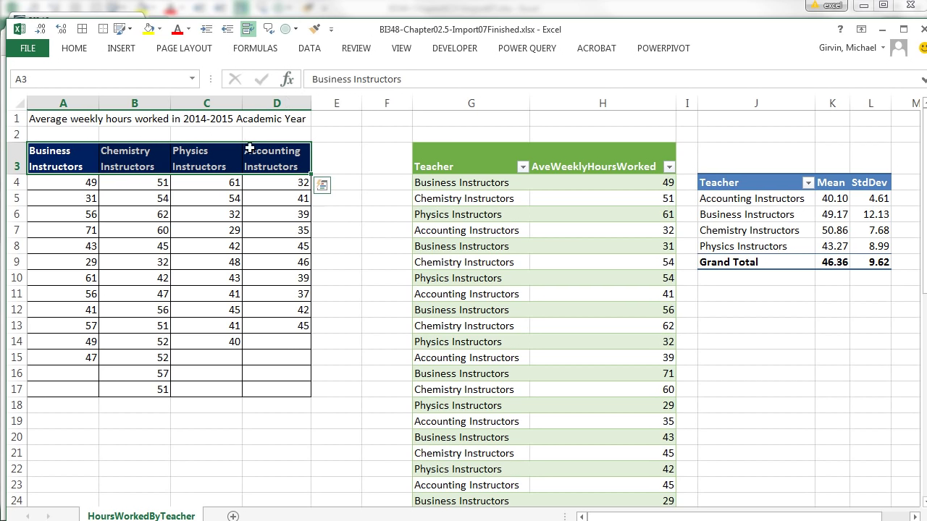
left_click(77, 155)
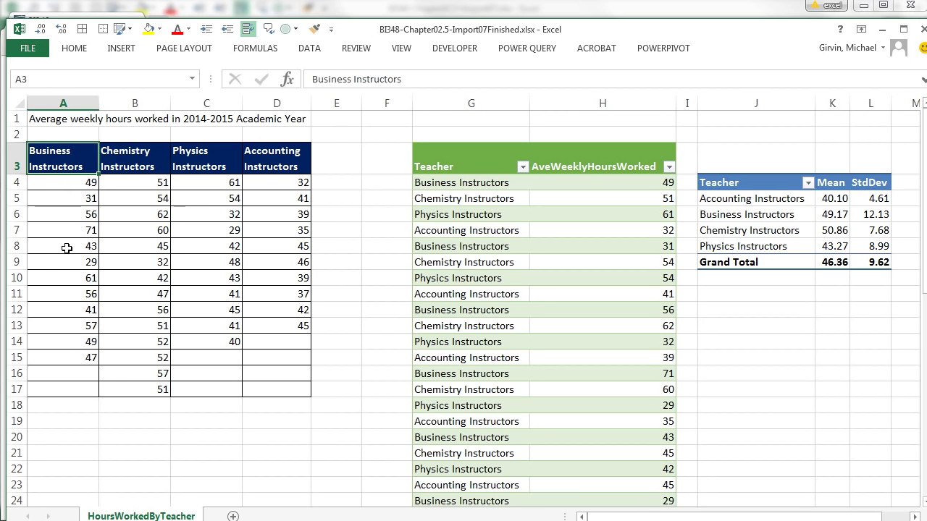
Select cells G4, H4, G8 and H8 in the unpivoted Teacher query table
left_click(426, 184)
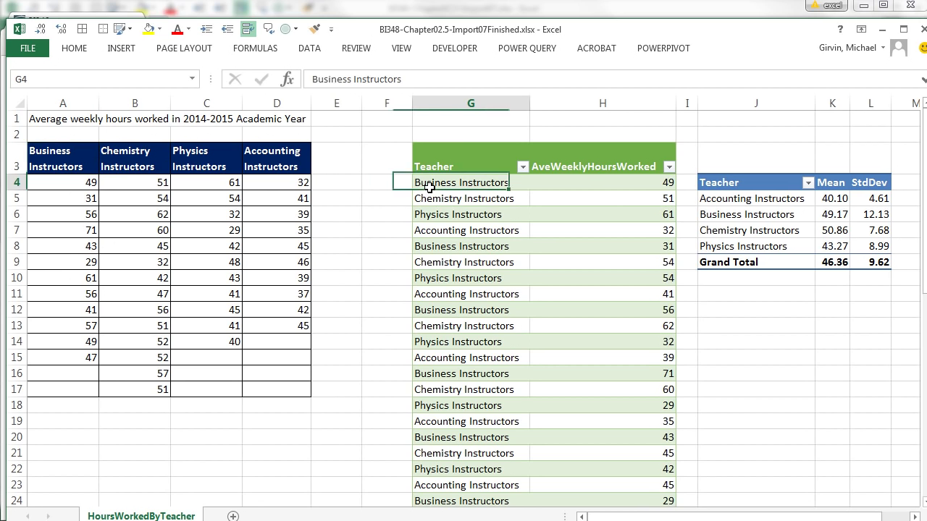
left_click(619, 182)
left_click(464, 248)
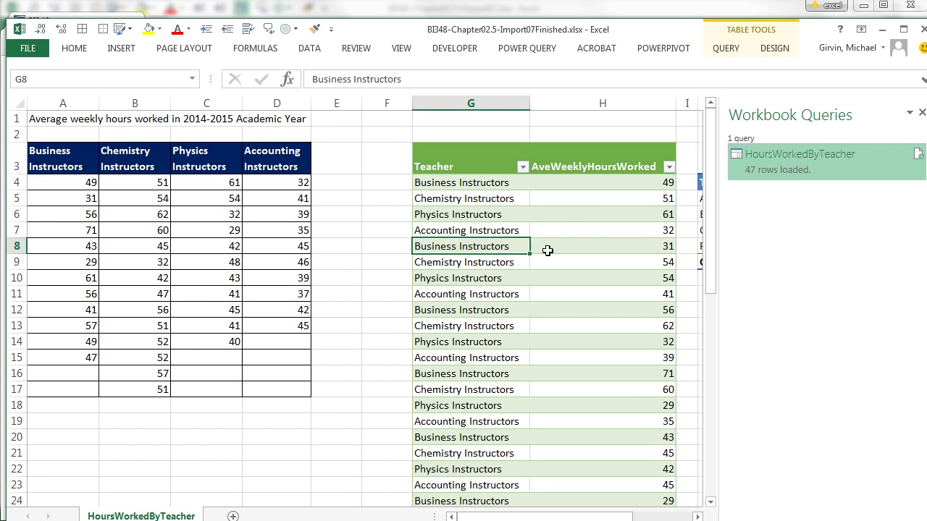
left_click(614, 251)
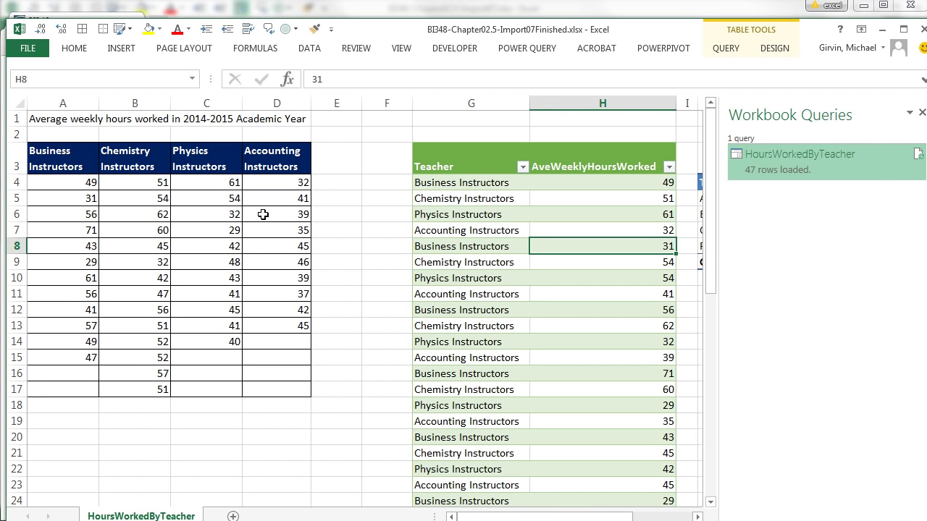
Switch to the Import07 workbook and look through the Power Query and Insert commands
key("ctrl+Tab")
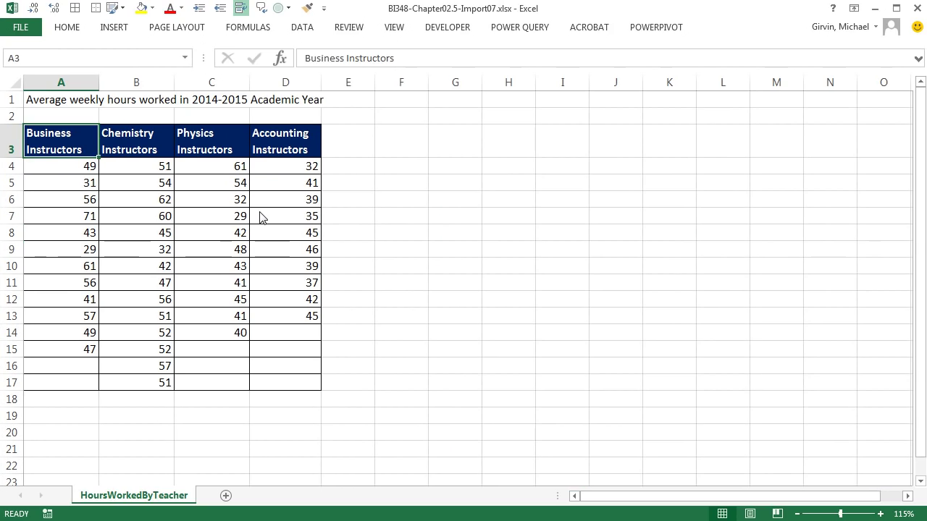
left_click(155, 168)
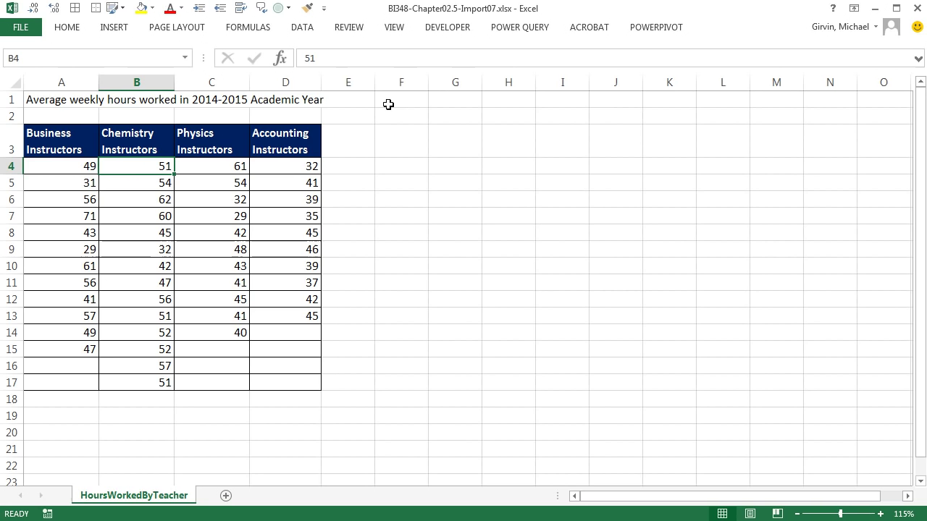
left_click(518, 29)
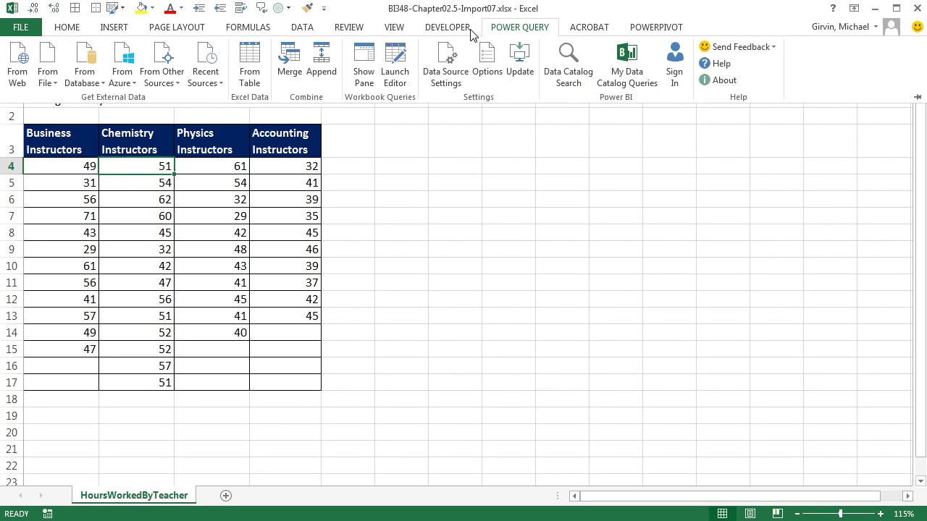
left_click(282, 180)
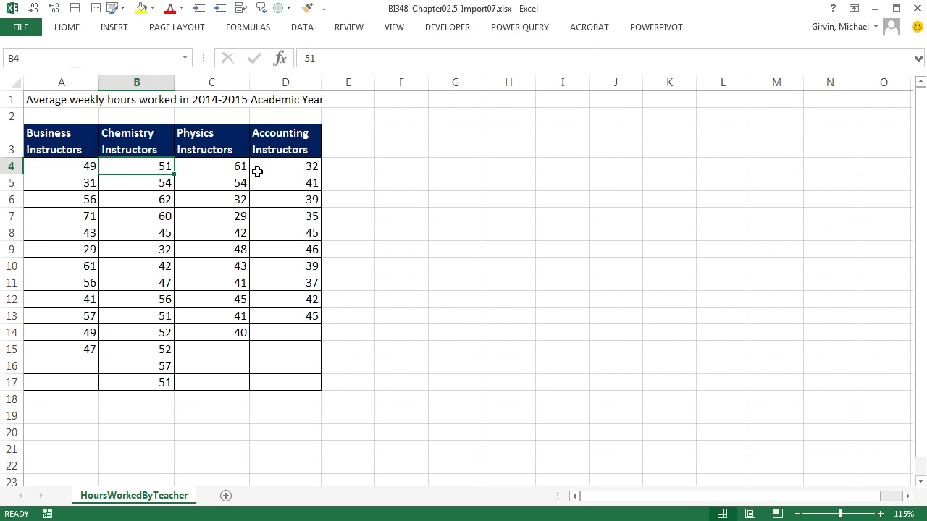
left_click(239, 181)
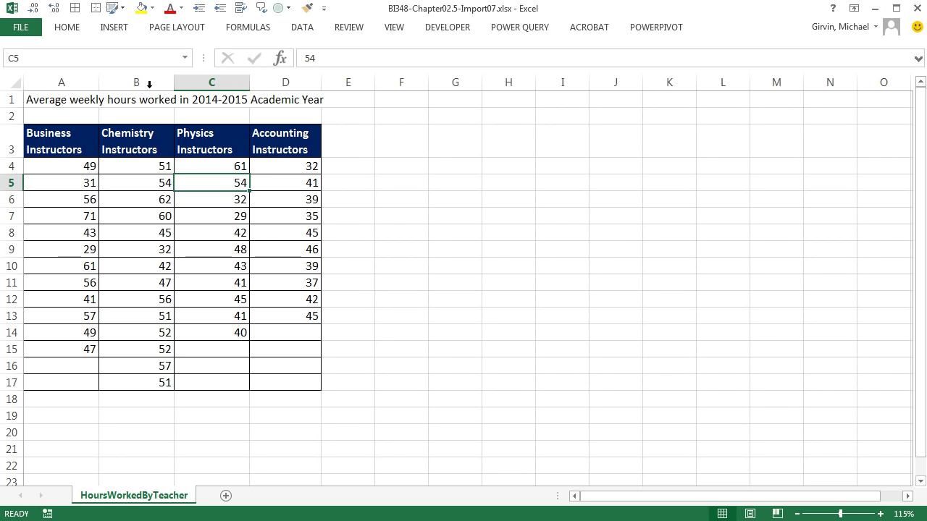
left_click(112, 30)
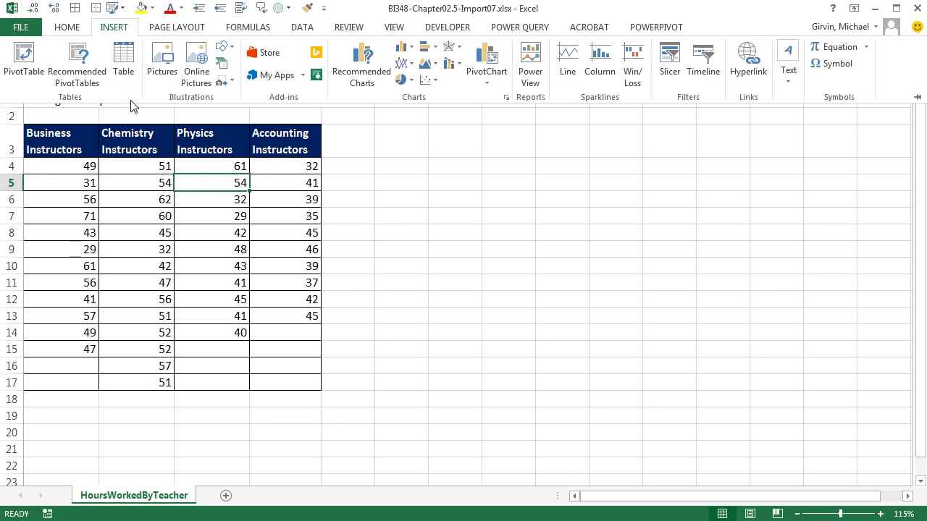
left_click(186, 186)
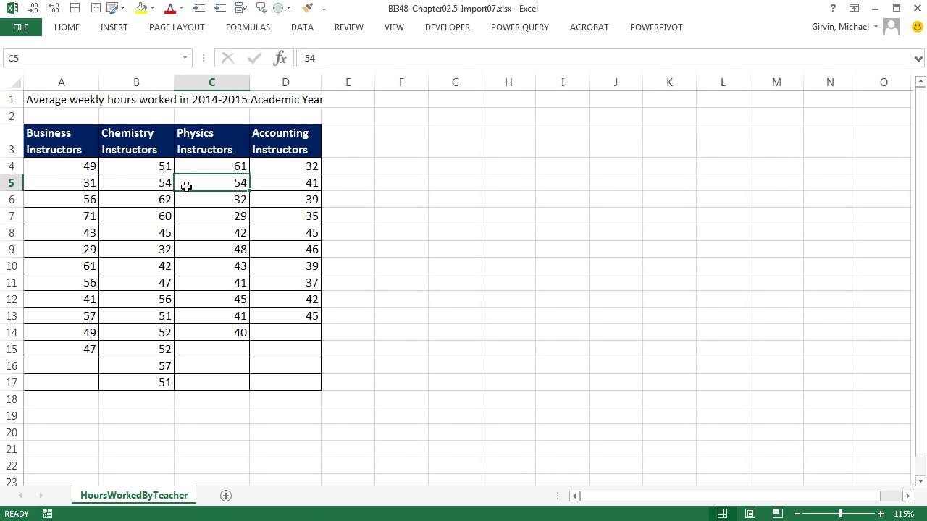
Try converting the hours range to a table with Ctrl+T, cancel, and review the Data commands
key("ctrl+t")
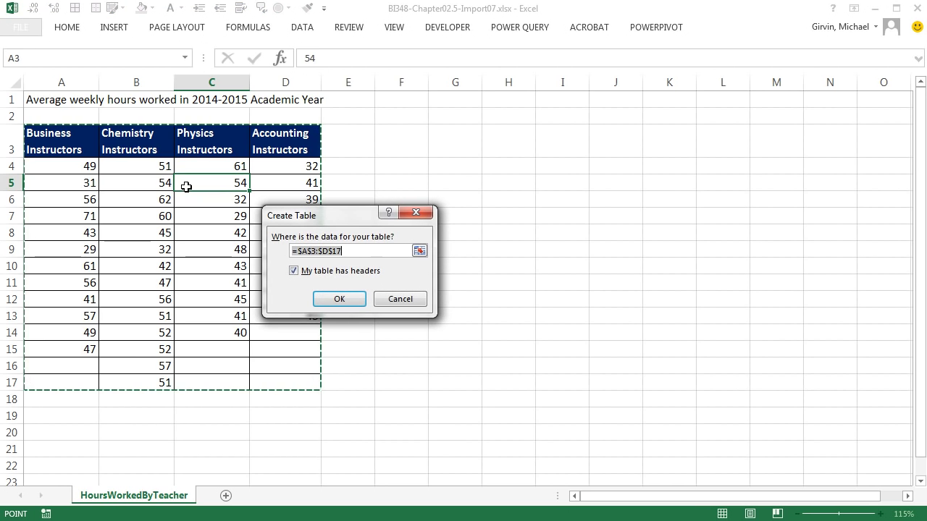
key("Escape")
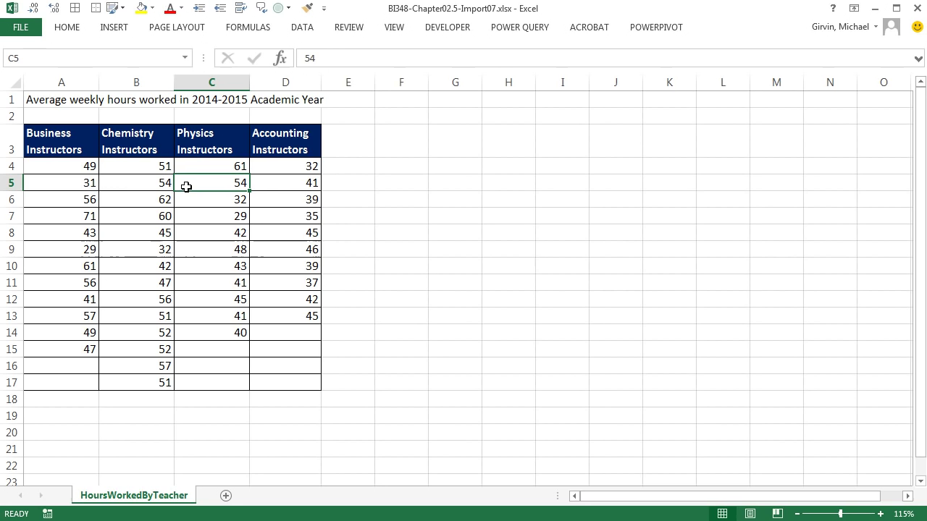
left_click(311, 34)
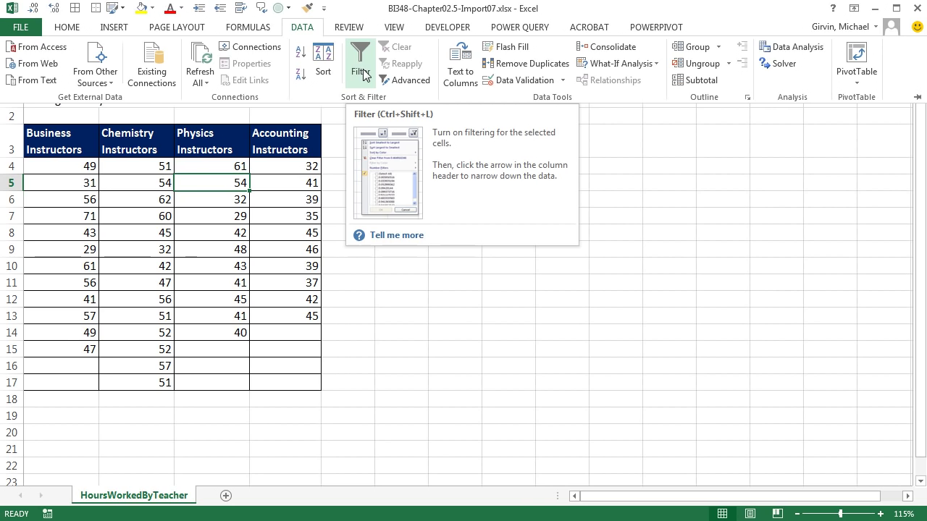
left_click(206, 219)
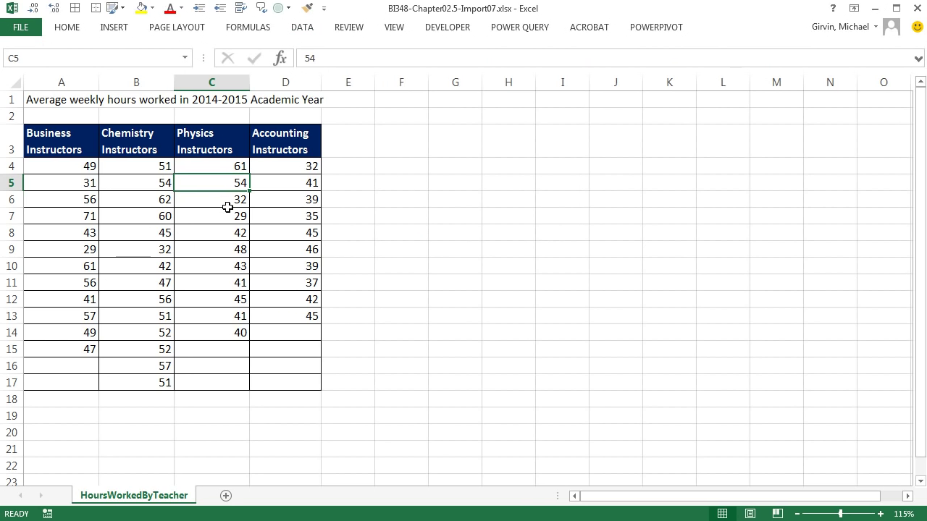
left_click(157, 199)
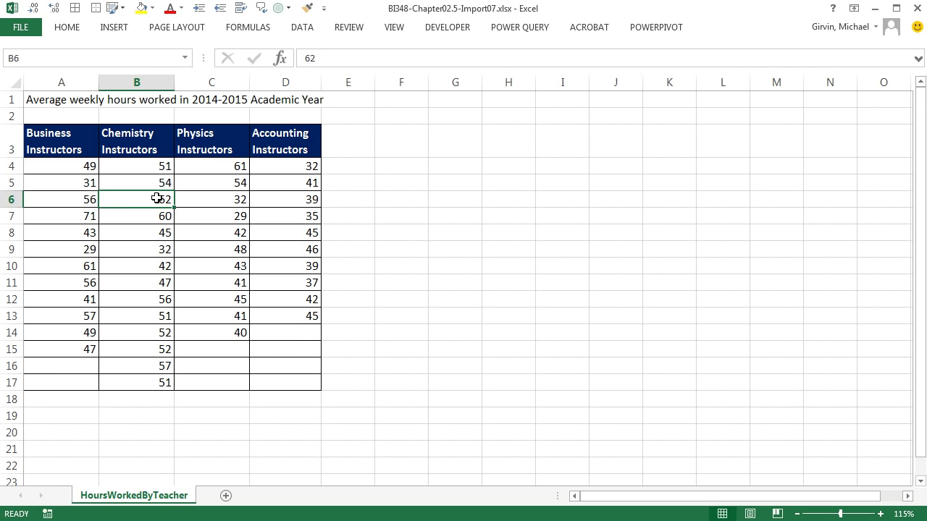
key("ctrl+shift+l")
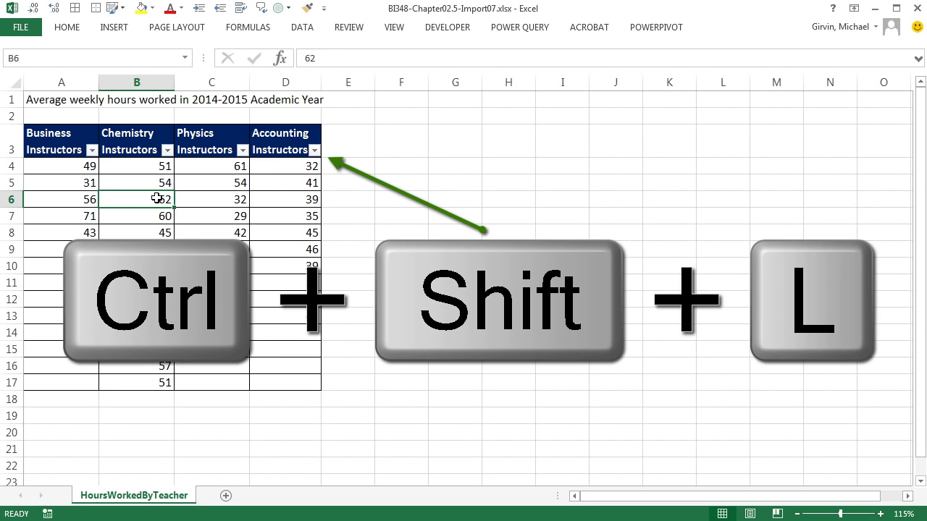
key("ctrl+shift+l")
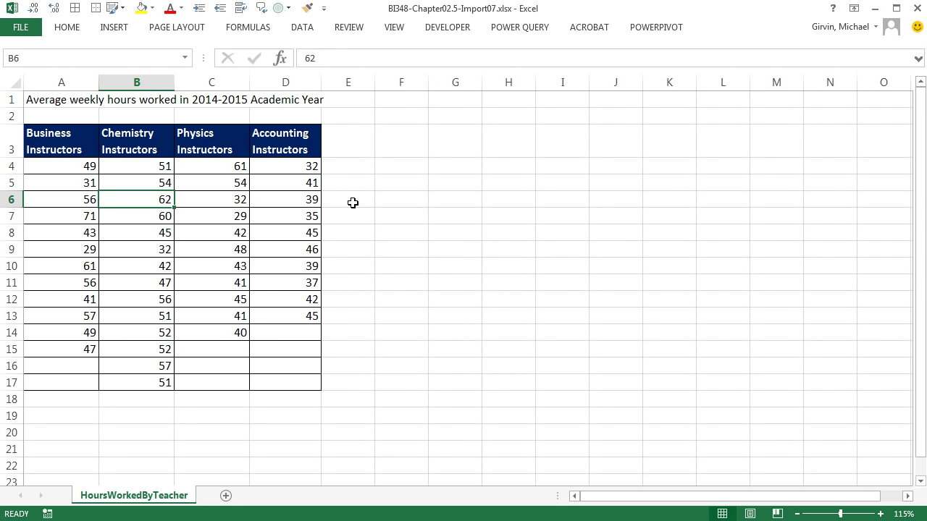
left_click(513, 27)
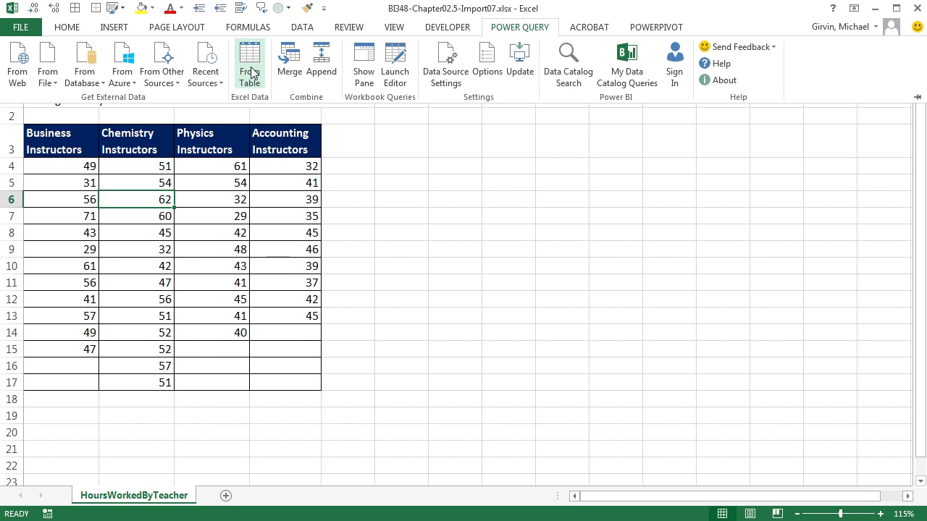
Load the hours range into Power Query Editor and select the query name HoursWorkedByTeacher!_FilterDatabase
key("Escape")
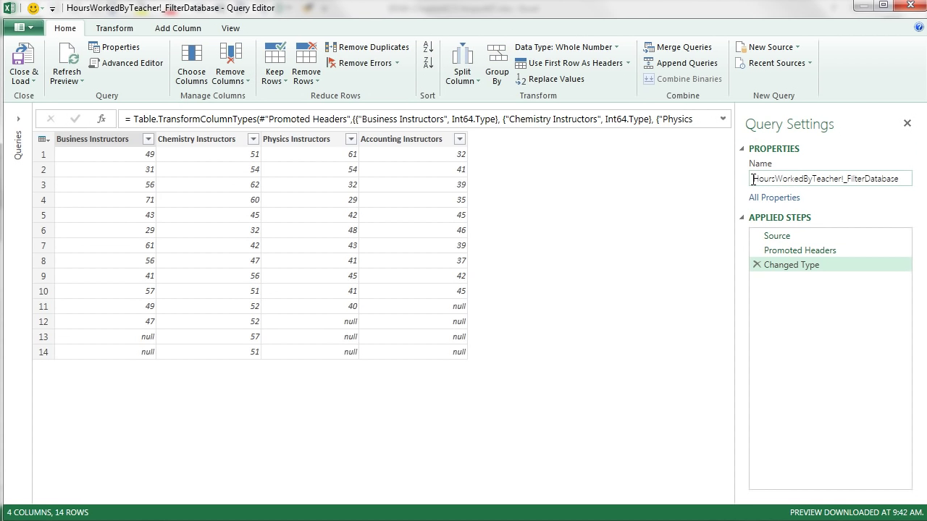
left_click_drag(753, 180, 834, 183)
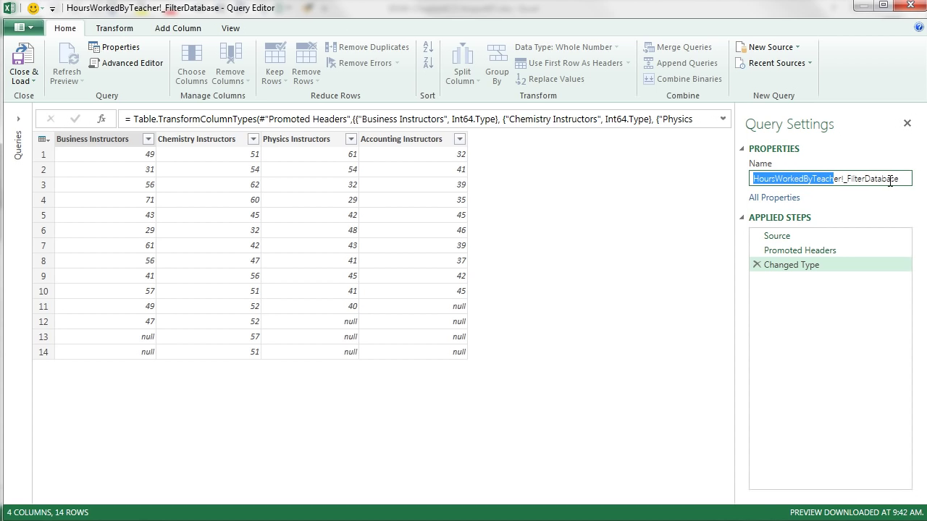
Select the Business through Accounting Instructors columns and unpivot them into Attribute/Value rows
left_click(207, 156)
left_click(84, 141)
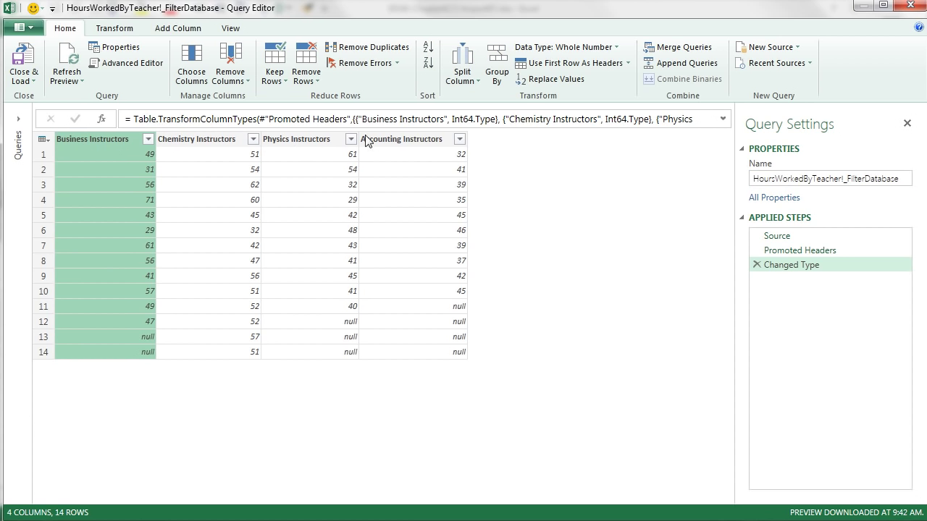
left_click(432, 143, "shift")
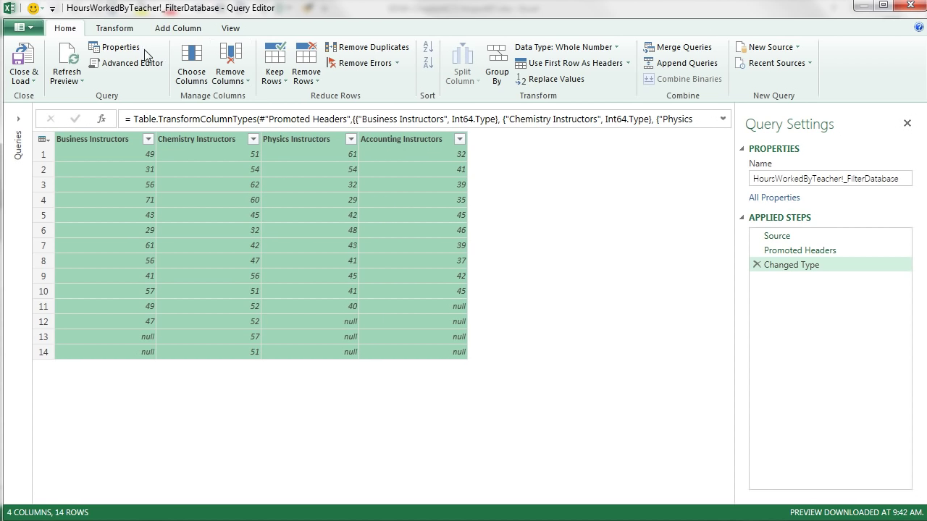
left_click(114, 28)
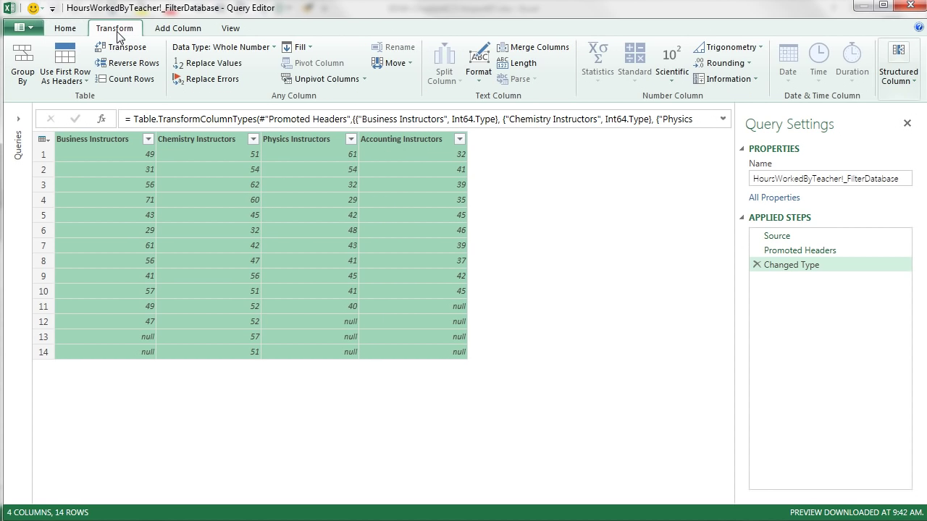
left_click(310, 78)
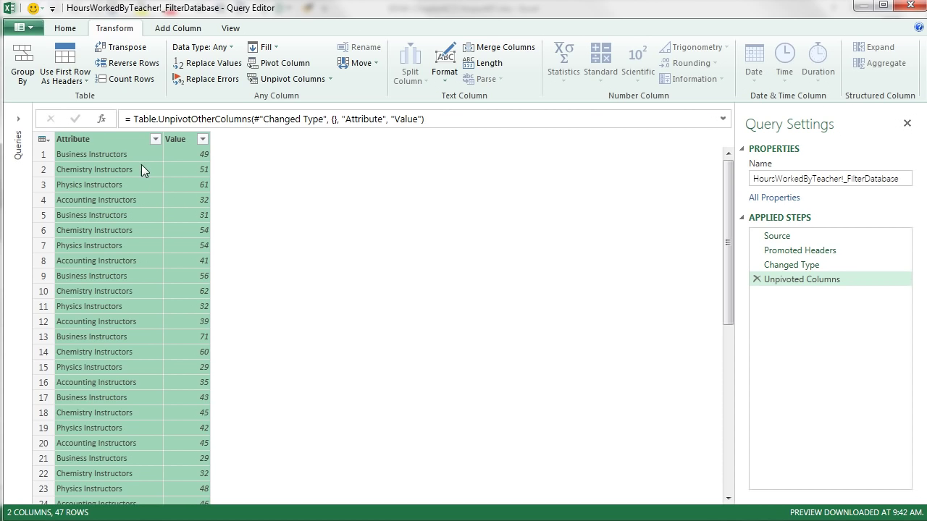
Rename the Attribute column to 'Teacher' and the Value column to 'AveWeeklyHoursWorked'
double_click(120, 140)
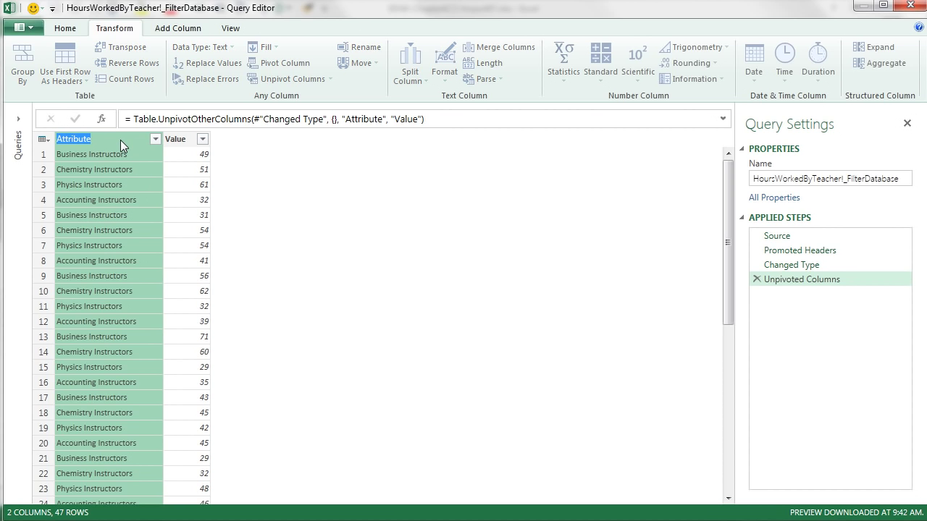
type("Teacher")
key("Return")
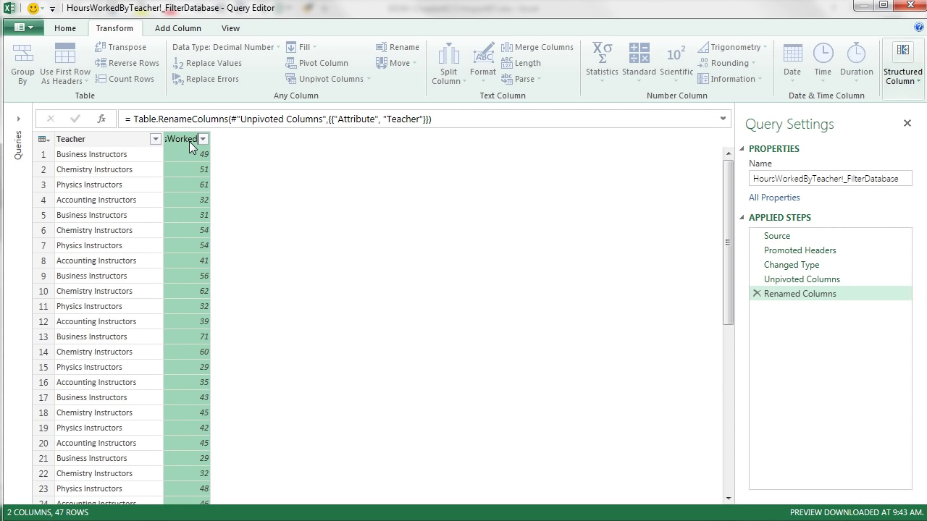
key("Return")
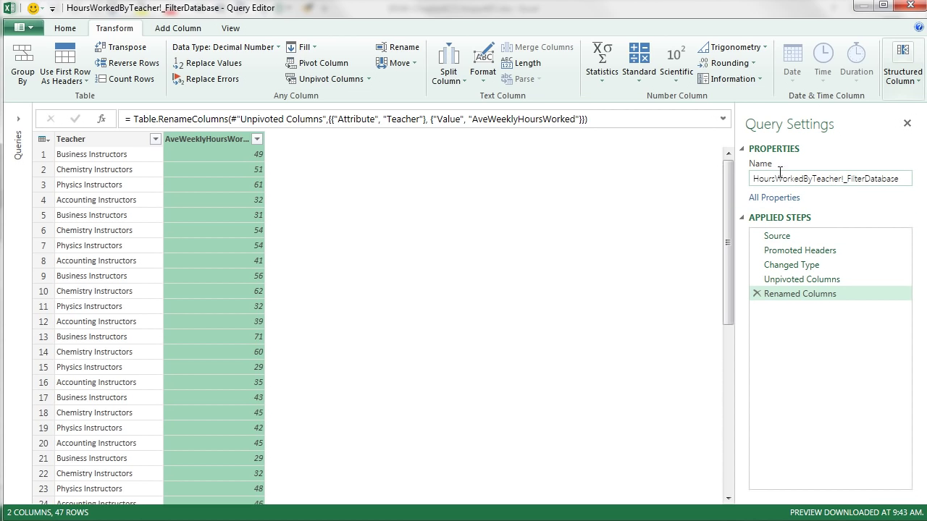
Close & Load To the existing worksheet as a table starting at cell G1
left_click(65, 28)
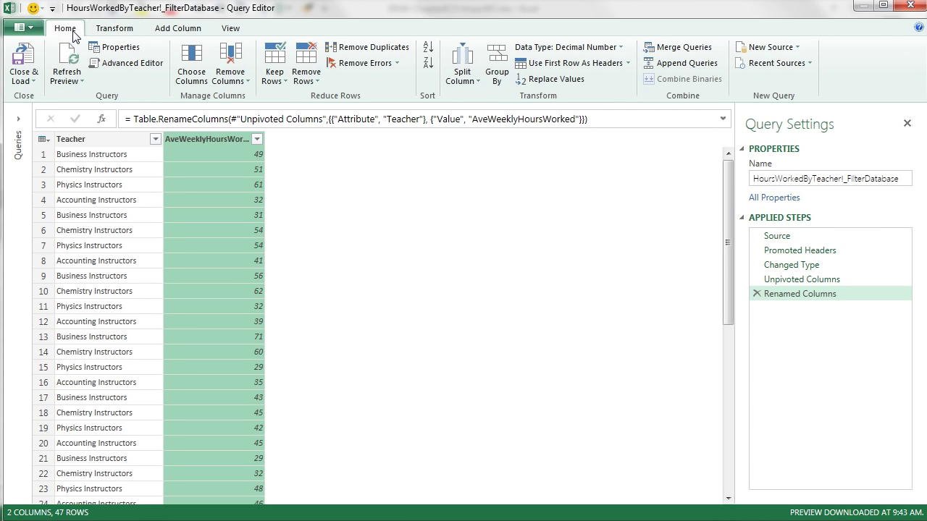
left_click(36, 77)
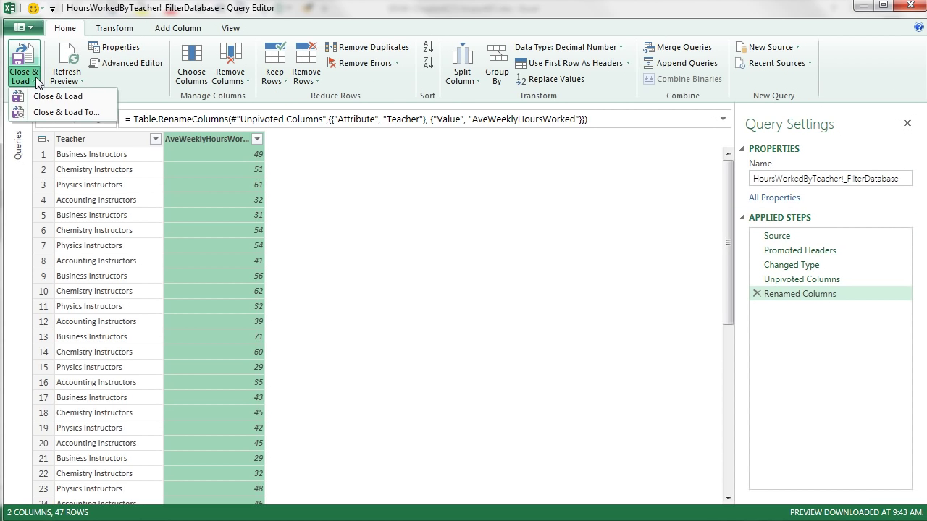
left_click(45, 113)
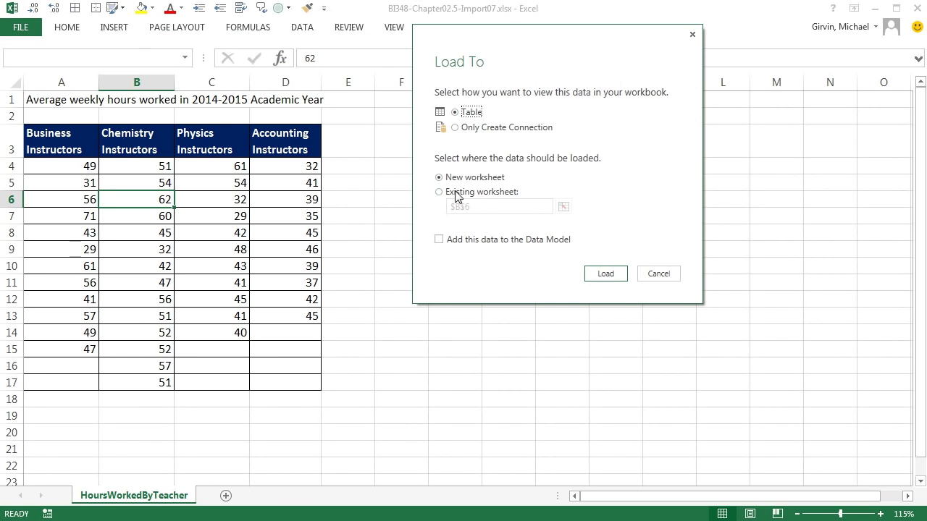
left_click(439, 193)
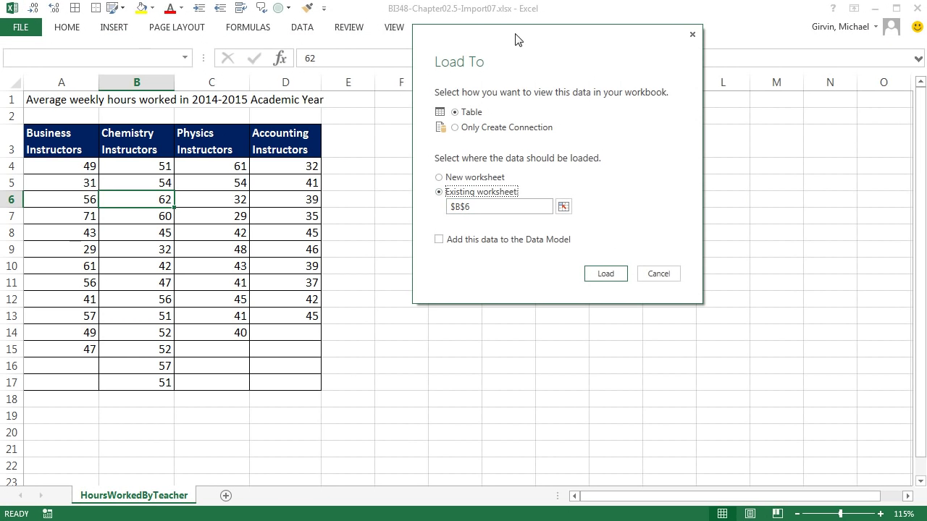
left_click_drag(552, 42, 729, 59)
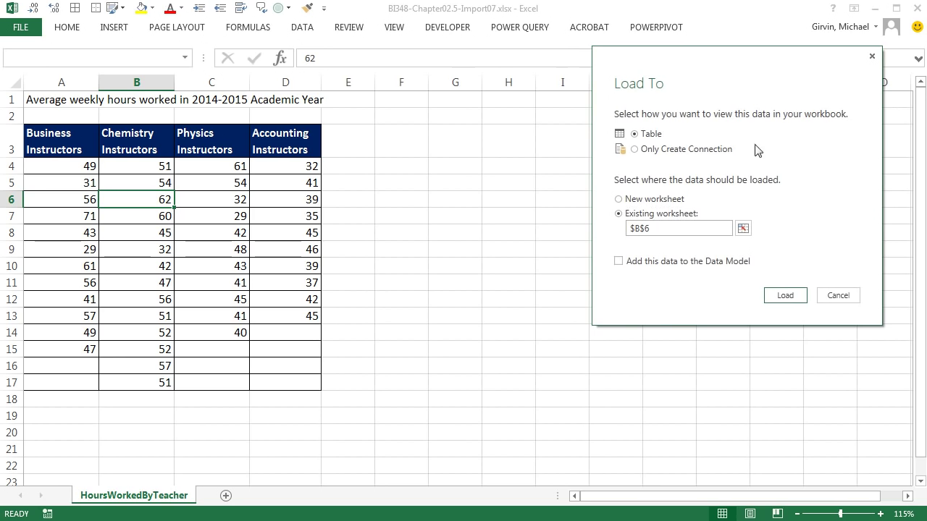
left_click(742, 228)
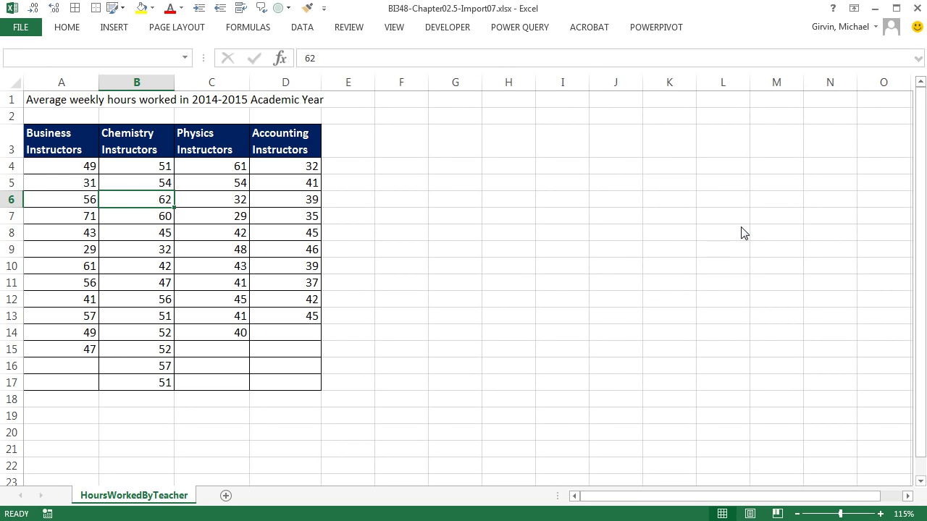
left_click(444, 101)
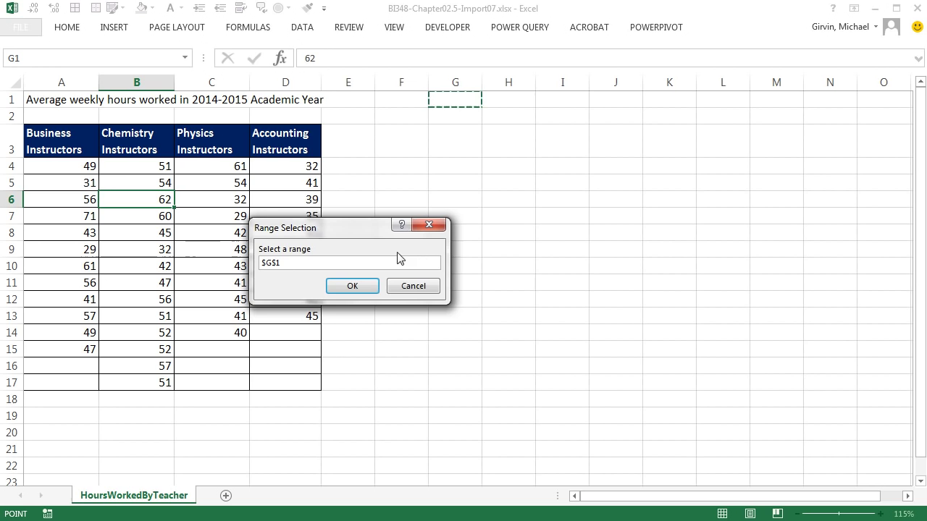
left_click(357, 288)
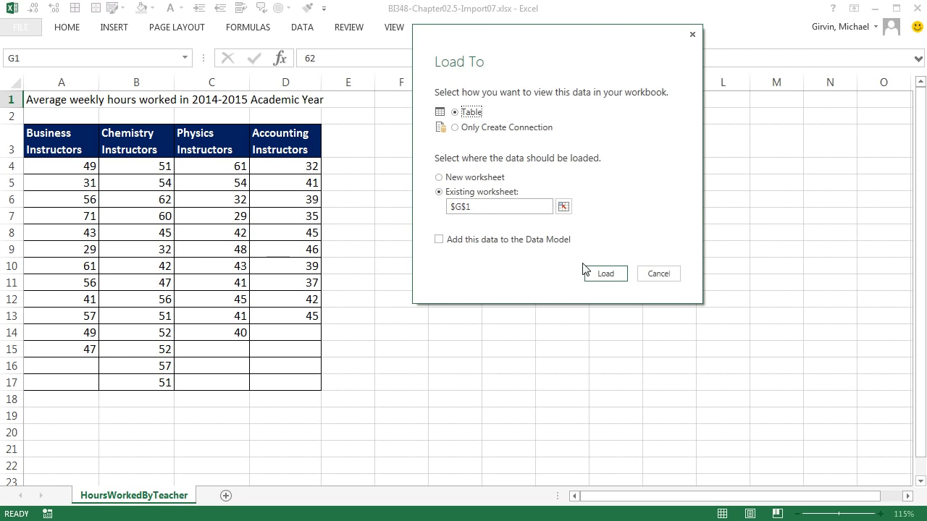
left_click(606, 275)
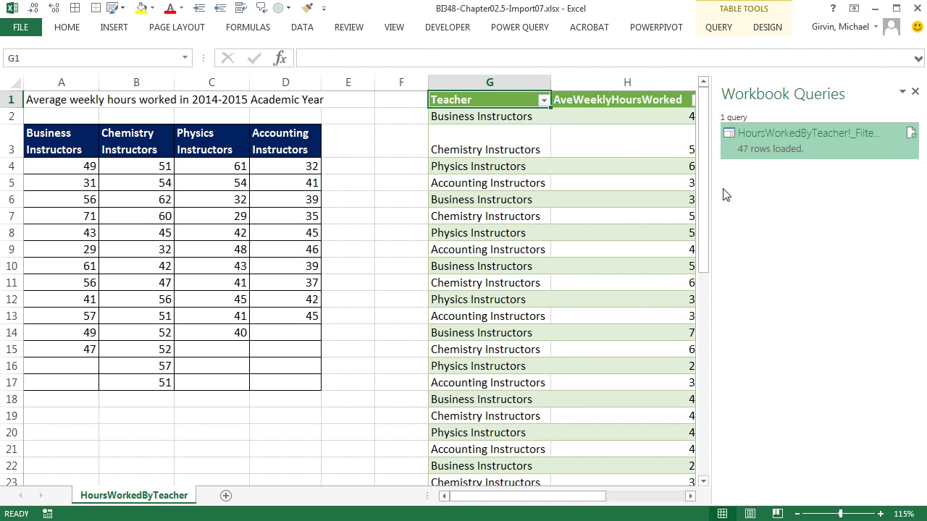
left_click(690, 496)
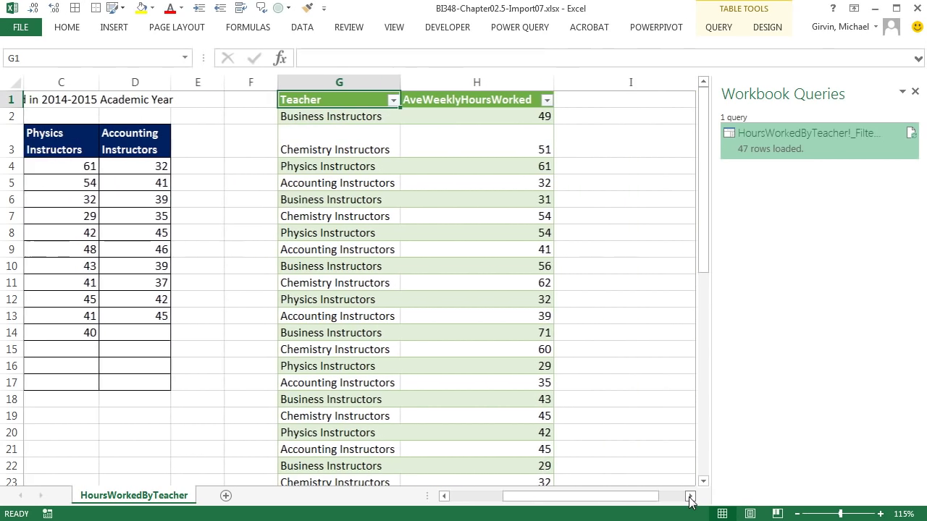
left_click(690, 497)
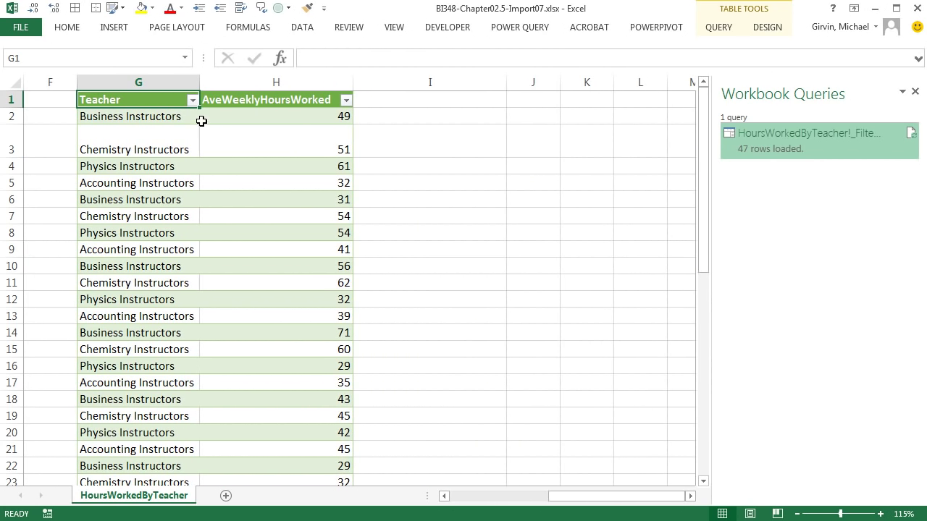
left_click(193, 101)
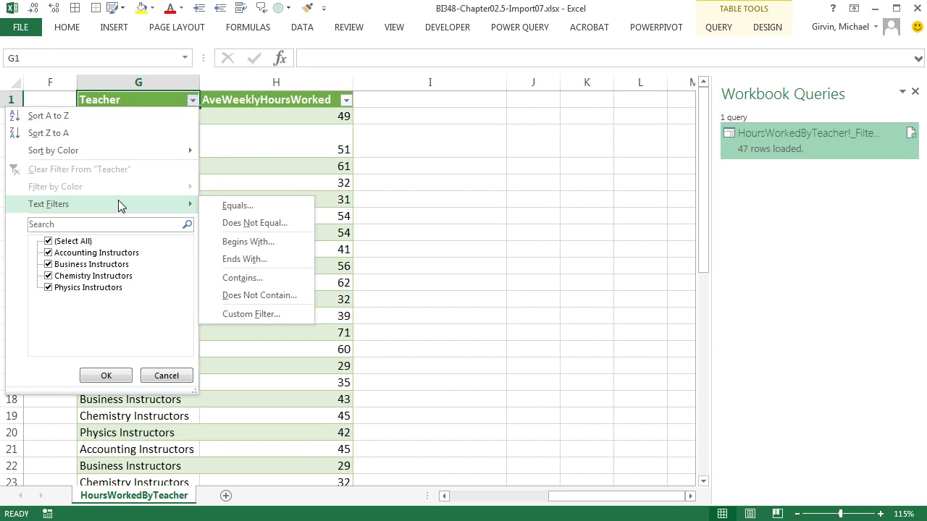
left_click(346, 101)
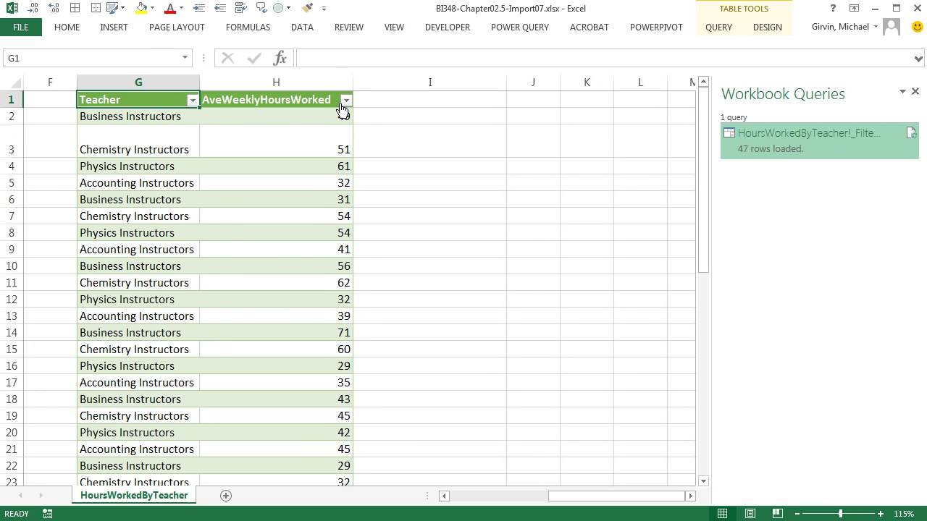
left_click(346, 101)
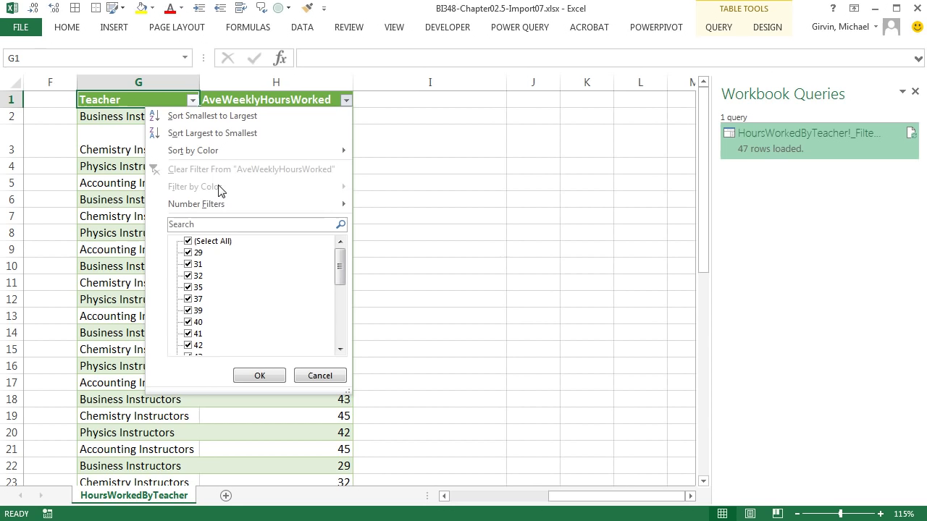
mouse_move(181, 205)
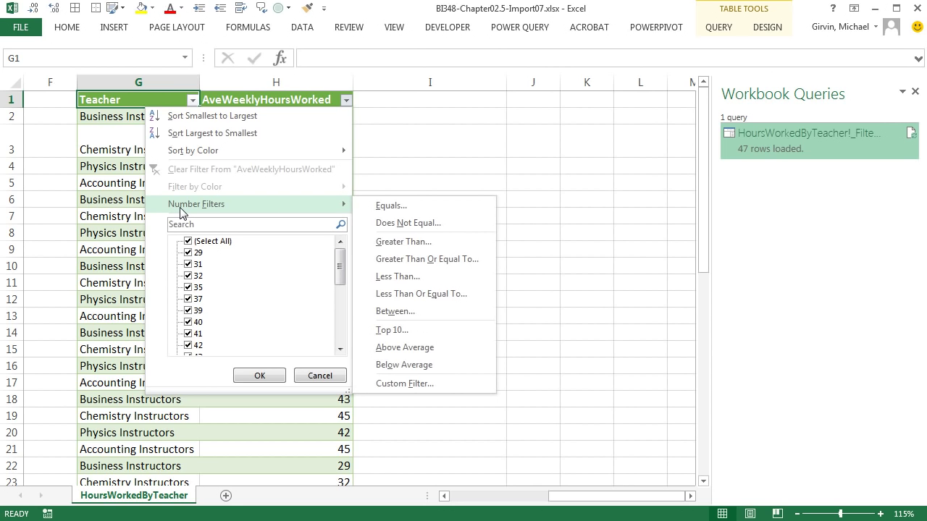
left_click(414, 244)
type("55")
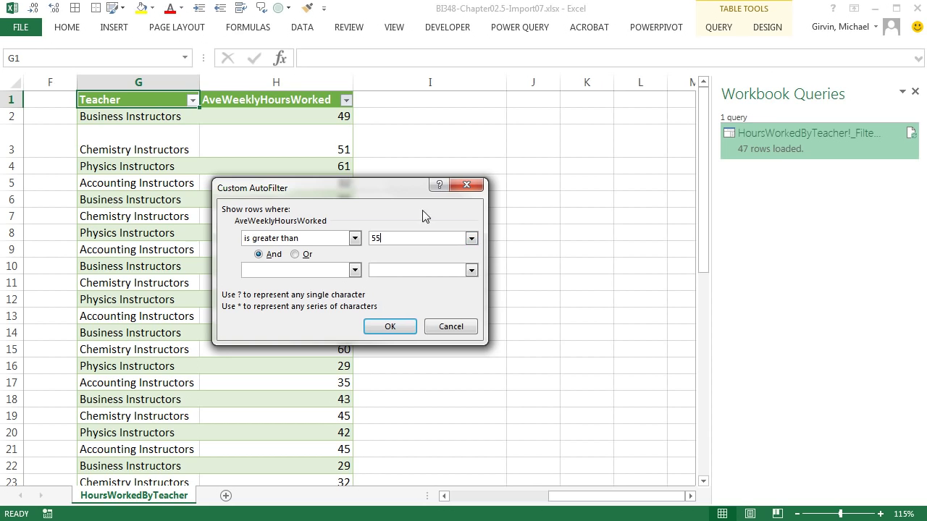
left_click(397, 333)
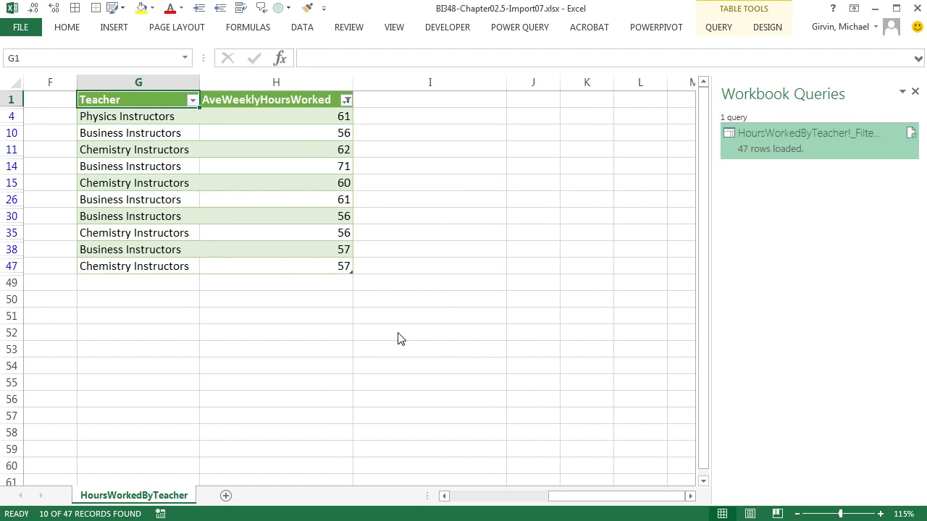
left_click(346, 101)
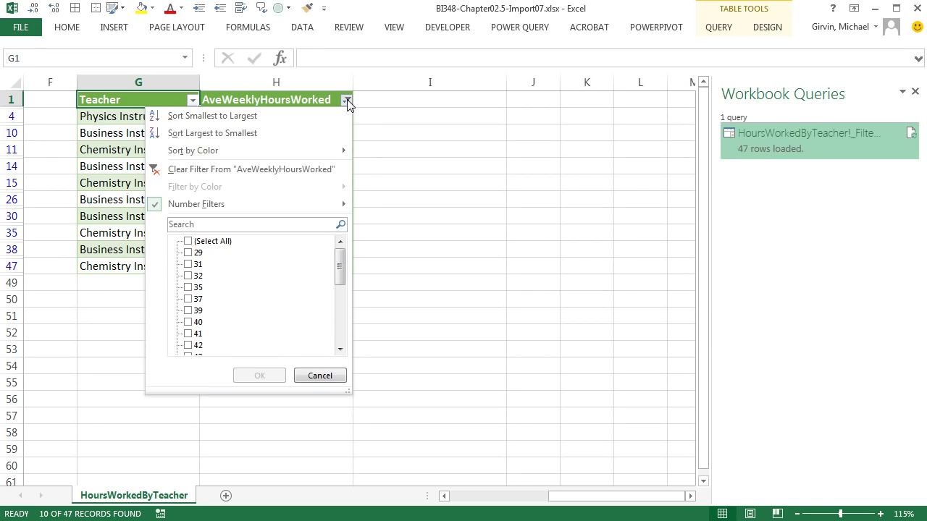
left_click(227, 170)
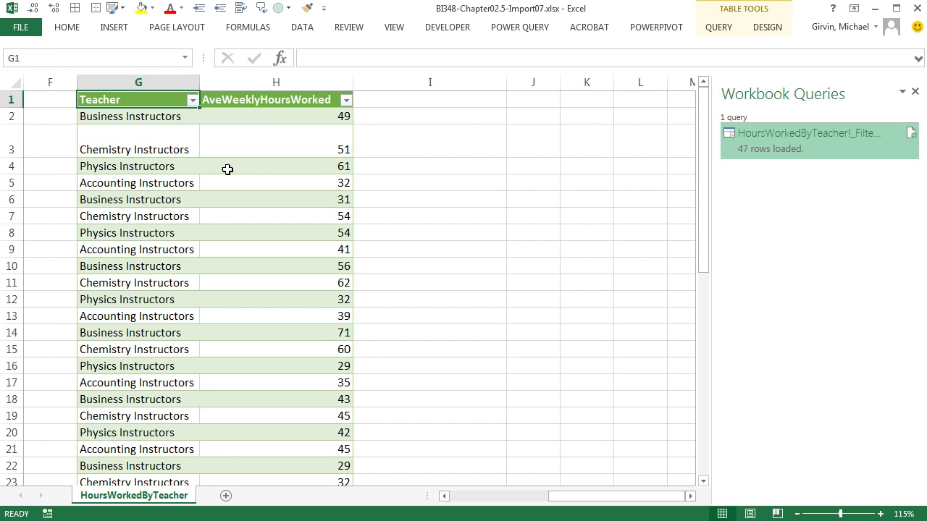
left_click(164, 103)
left_click(177, 147)
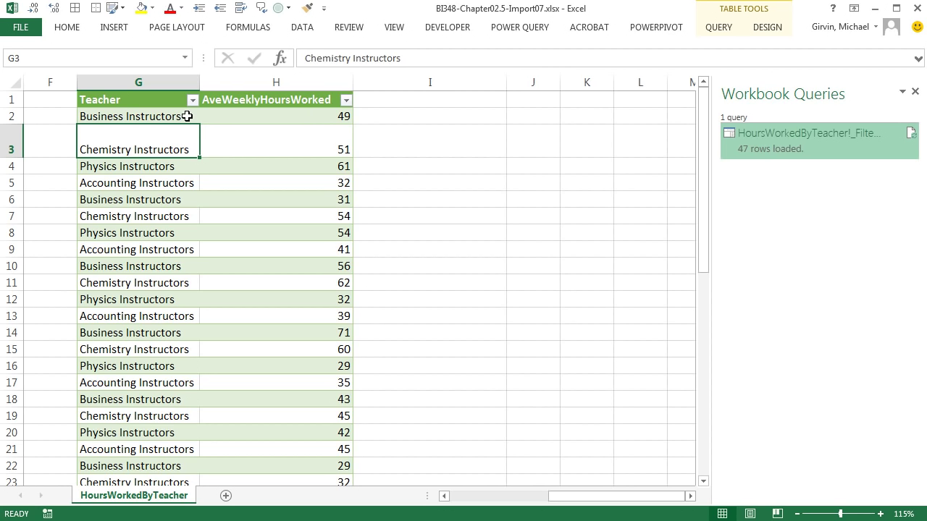
left_click(298, 119)
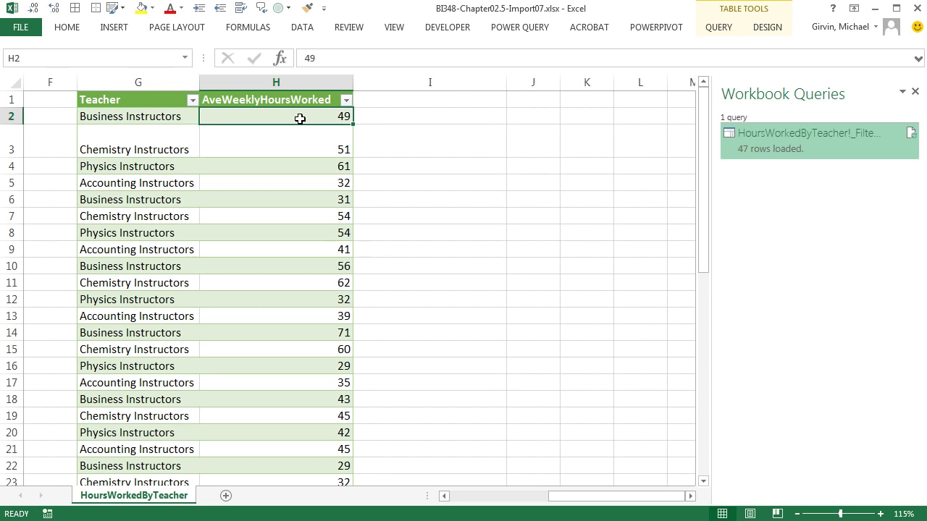
Create a PivotTable from the Teacher table on this worksheet at location $J$1
left_click(116, 29)
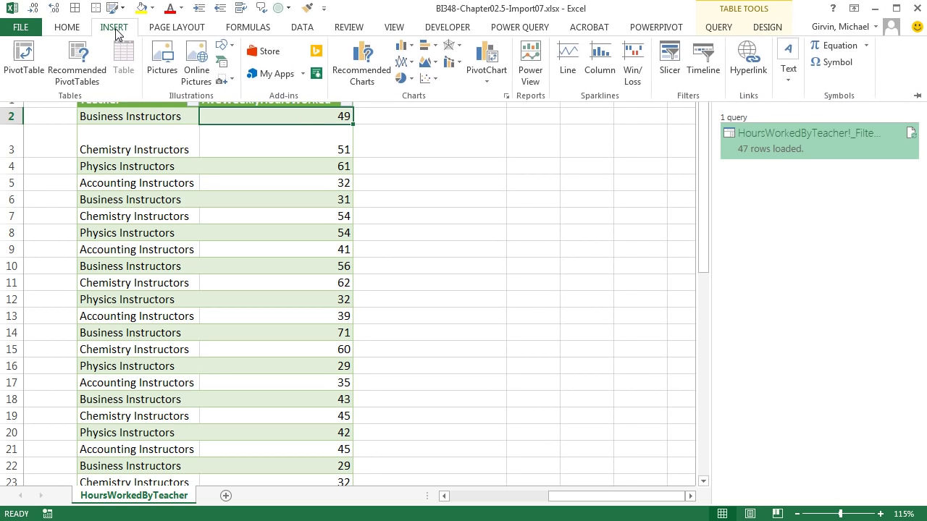
left_click(338, 221)
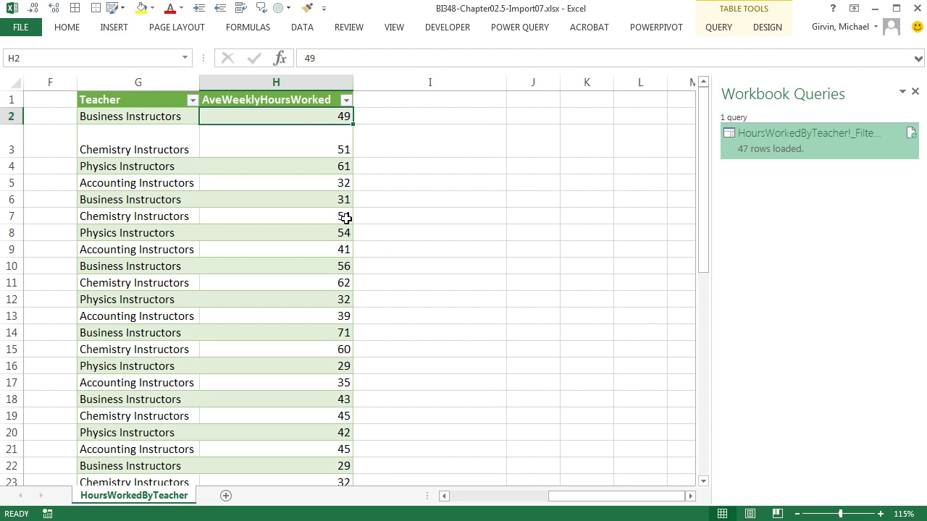
key("alt")
key("n")
key("v")
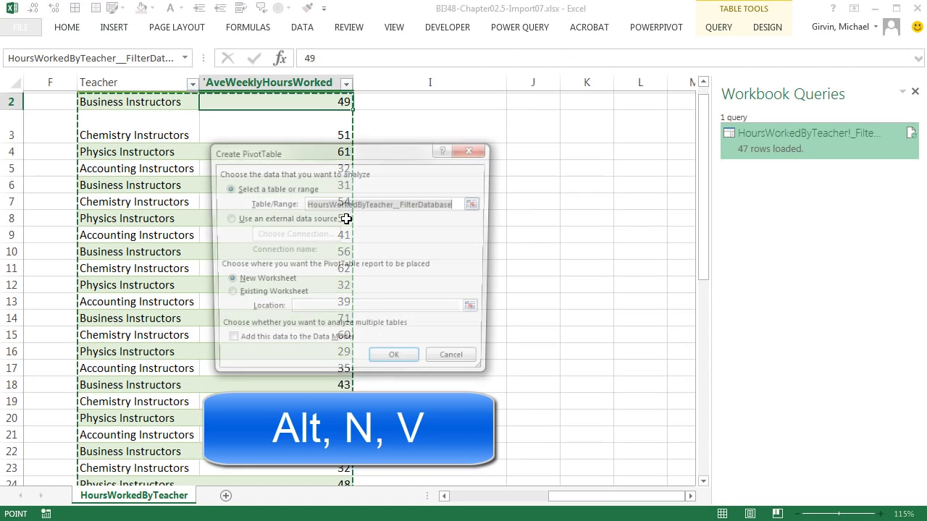
left_click(233, 295)
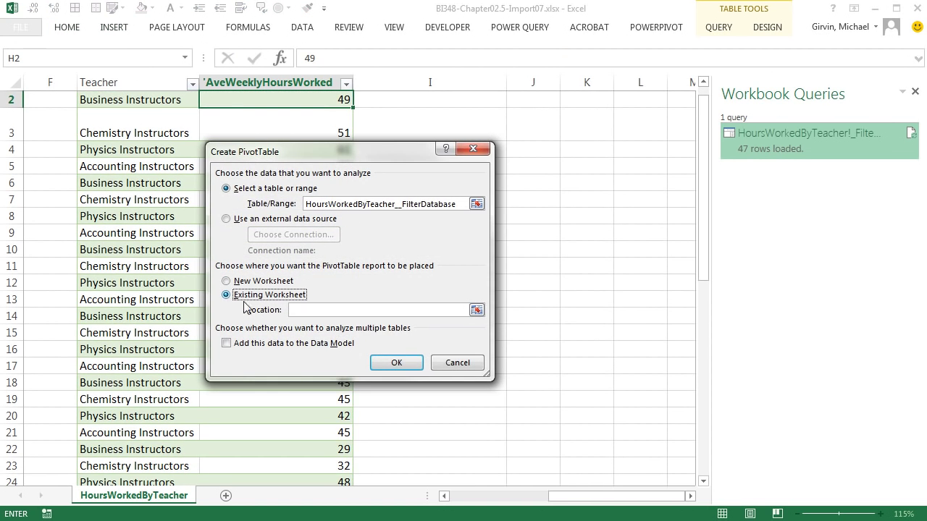
left_click(518, 97)
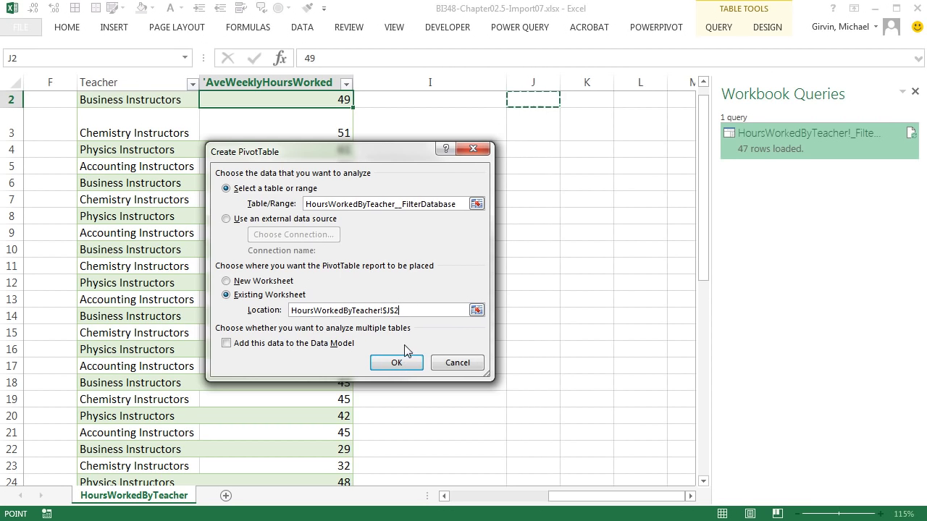
scroll(471, 217, "up", 1)
left_click(527, 94)
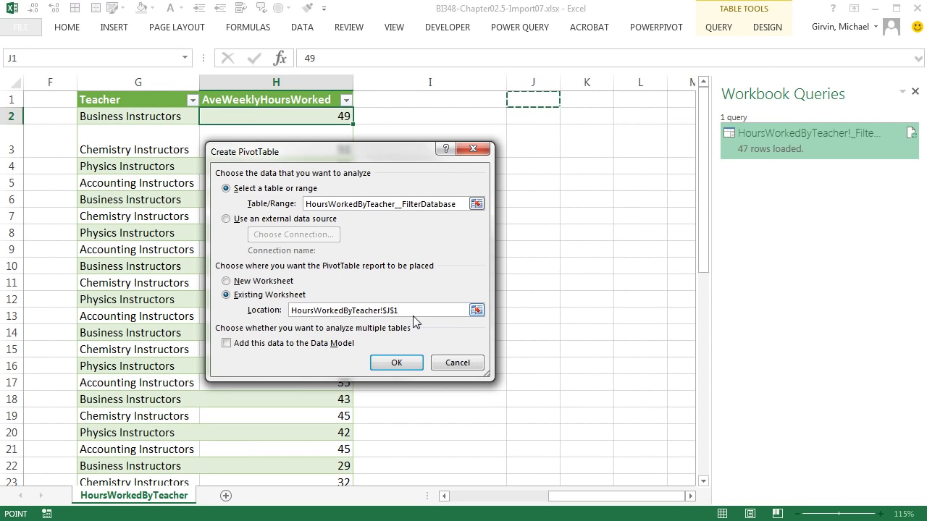
left_click(397, 364)
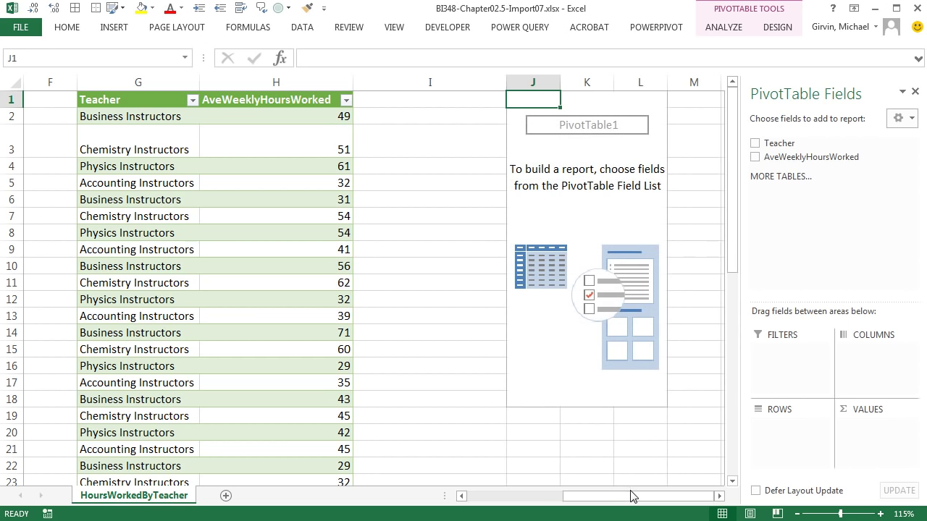
Put Teacher in Rows and AveWeeklyHoursWorked twice in Values, giving two 2179-total sum columns
left_click_drag(764, 142, 789, 435)
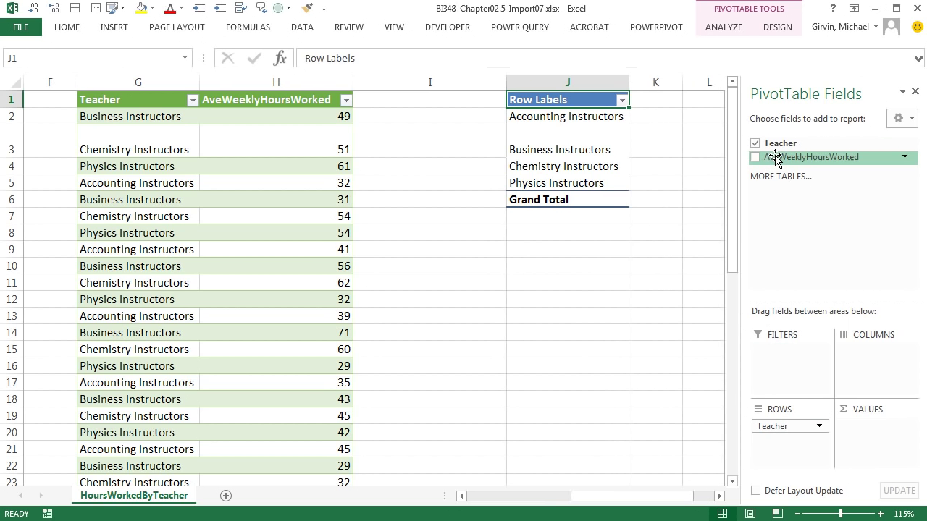
left_click_drag(767, 156, 885, 435)
left_click_drag(796, 158, 872, 455)
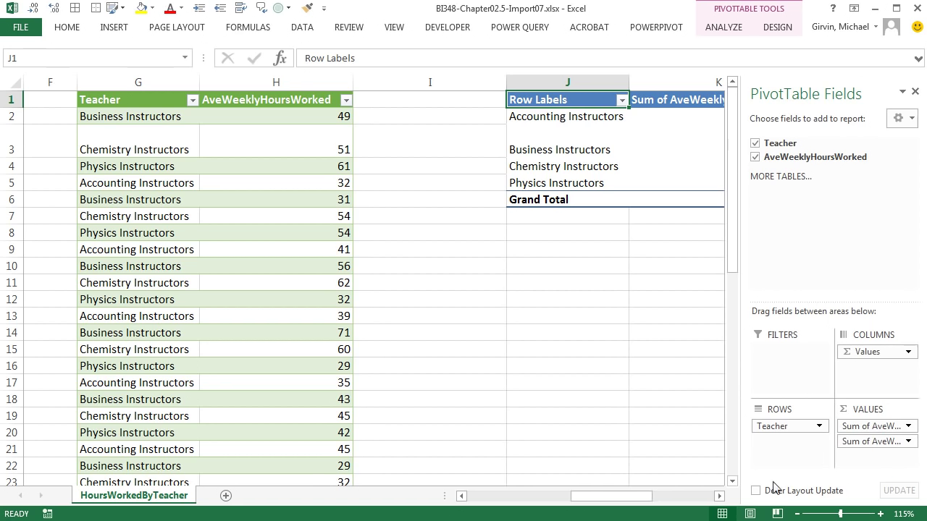
left_click(719, 496)
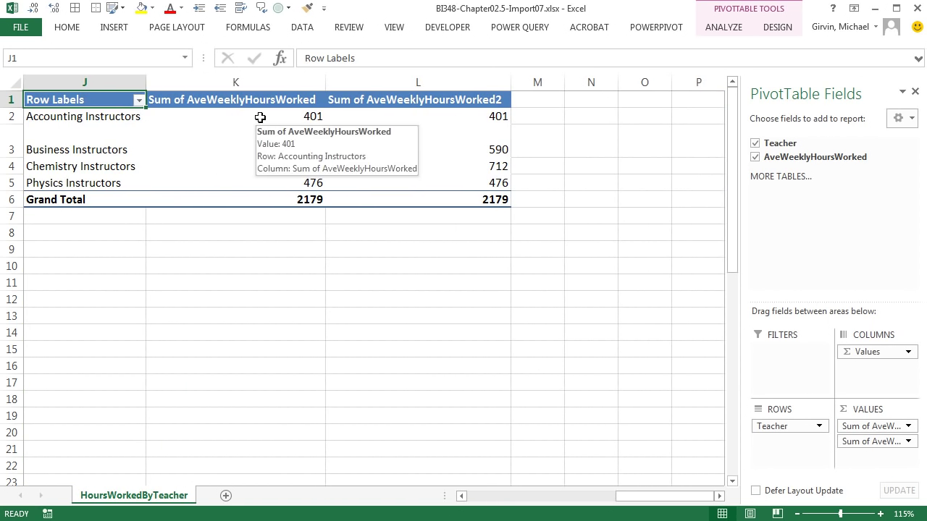
Summarize the first AveWeeklyHoursWorked value column by Average
right_click(261, 118)
mouse_move(309, 246)
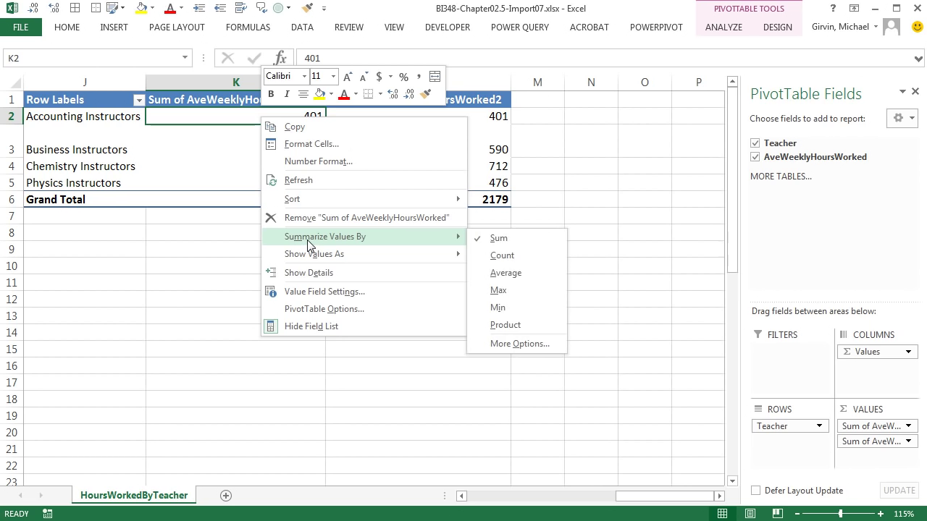
left_click(505, 273)
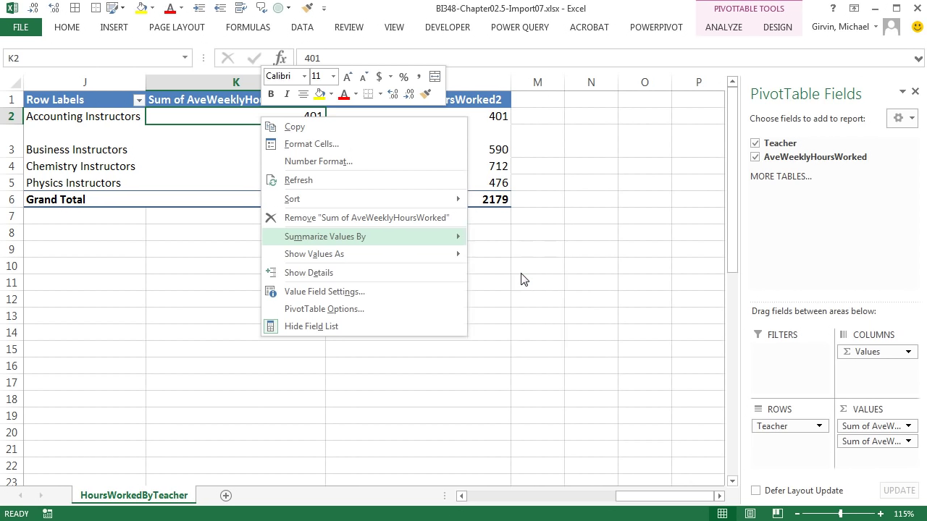
Summarize the second value column as StdDev through the More Options list
right_click(456, 114)
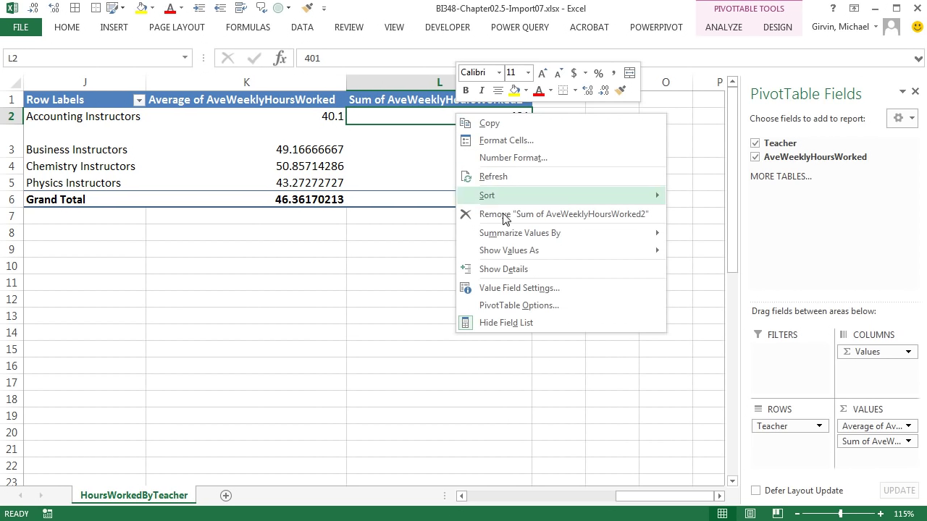
mouse_move(513, 232)
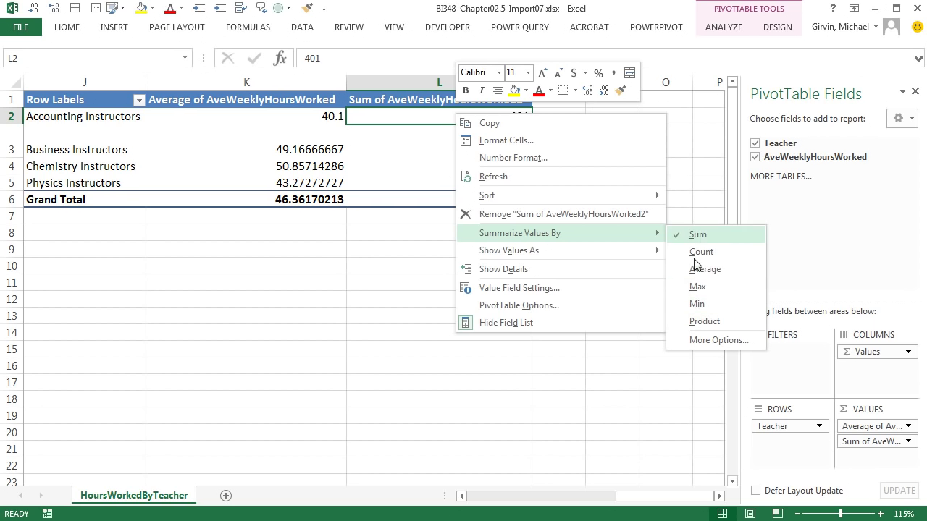
left_click(700, 343)
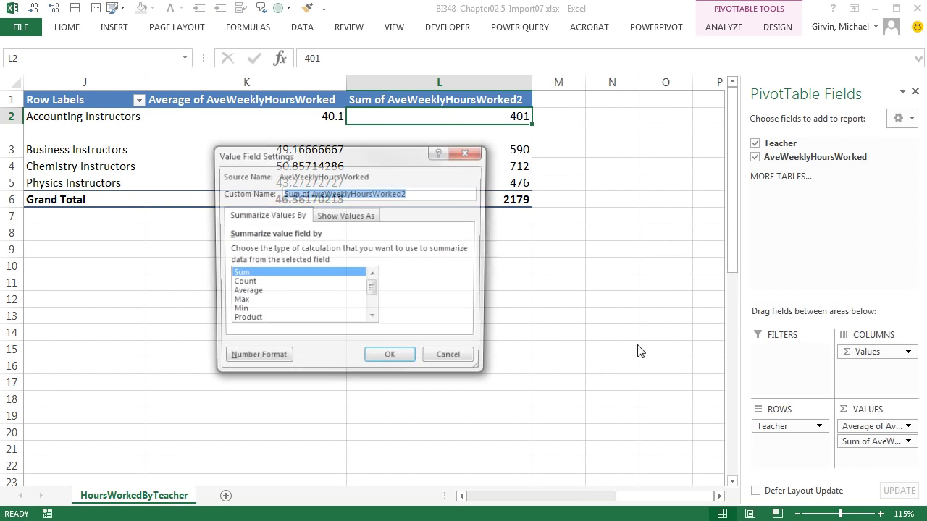
left_click_drag(377, 297, 373, 303)
left_click(240, 304)
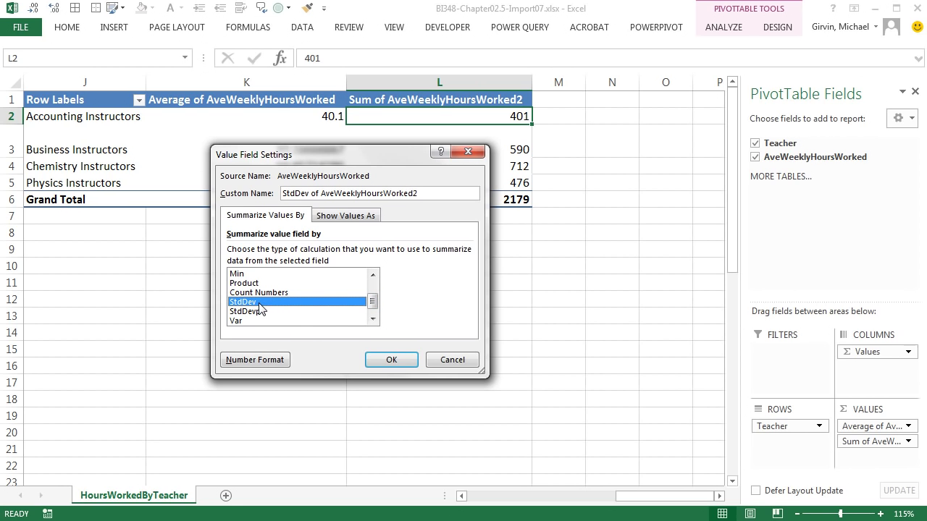
left_click(393, 360)
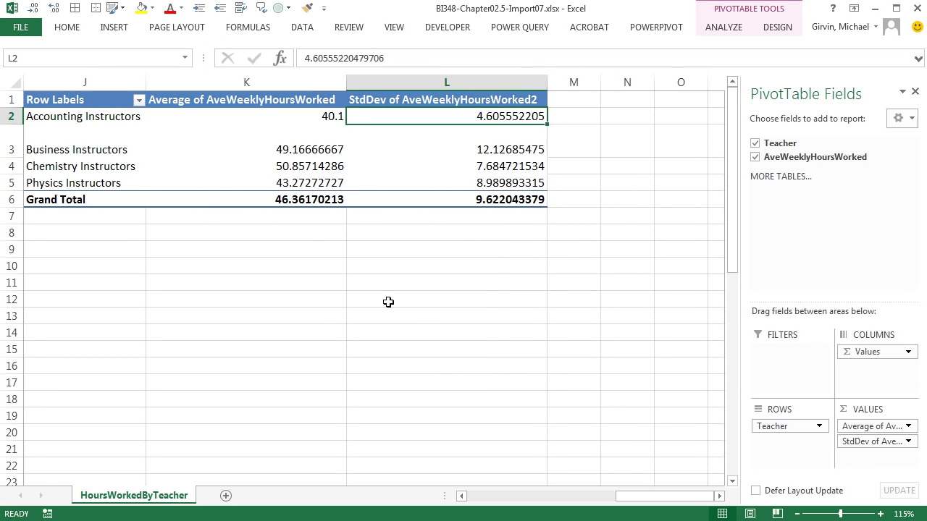
Rename the average column header to 'Mean' and format its values as Number with 2 decimals
left_click(268, 99)
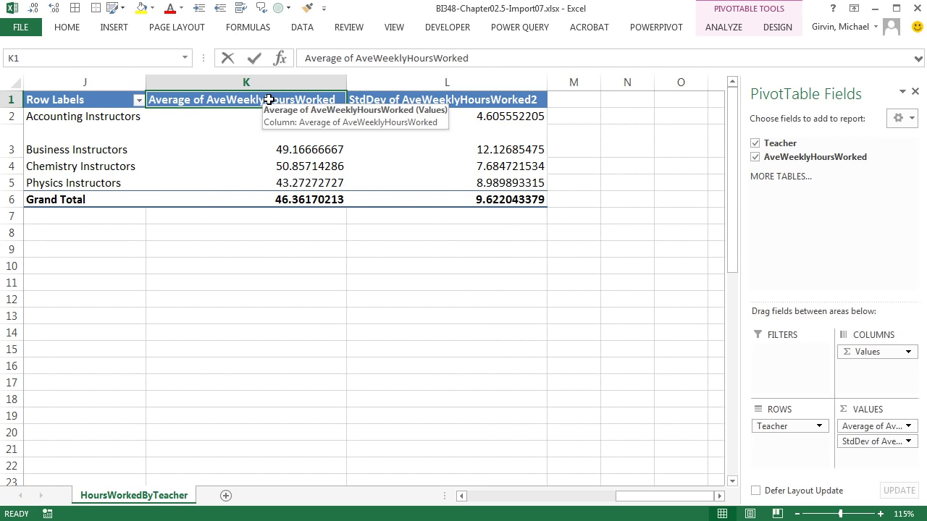
type("Mean")
key("Return")
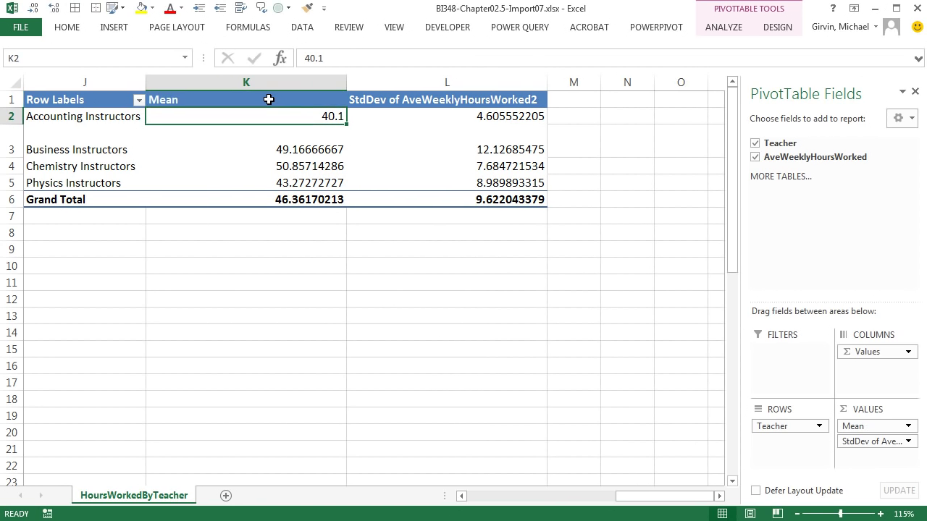
right_click(283, 121)
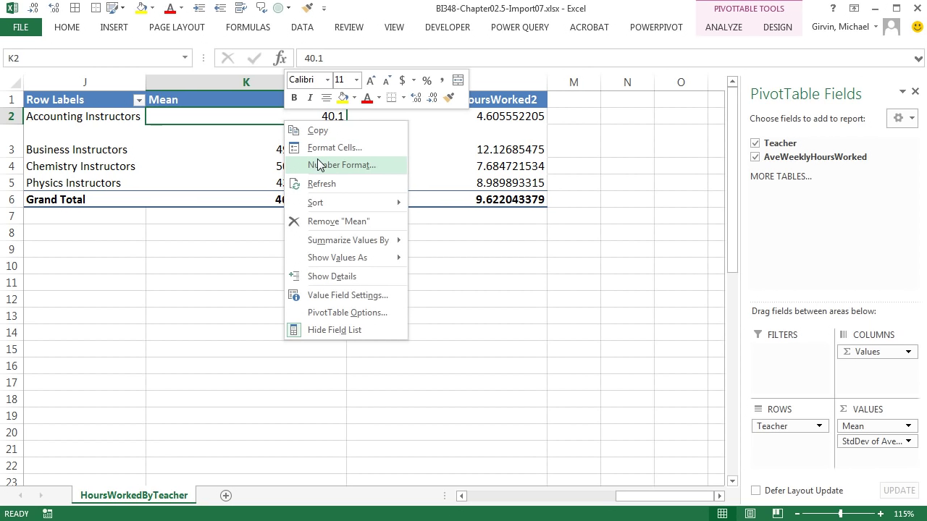
left_click(318, 165)
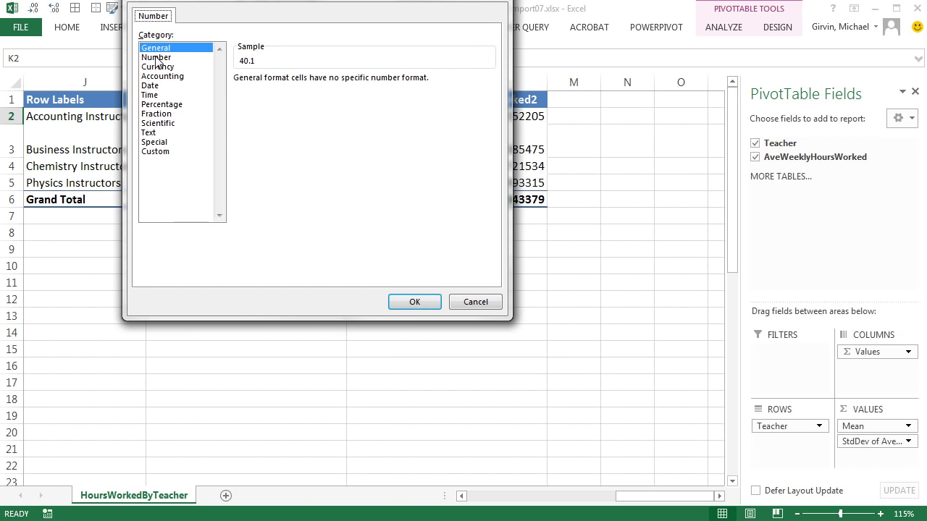
left_click(157, 58)
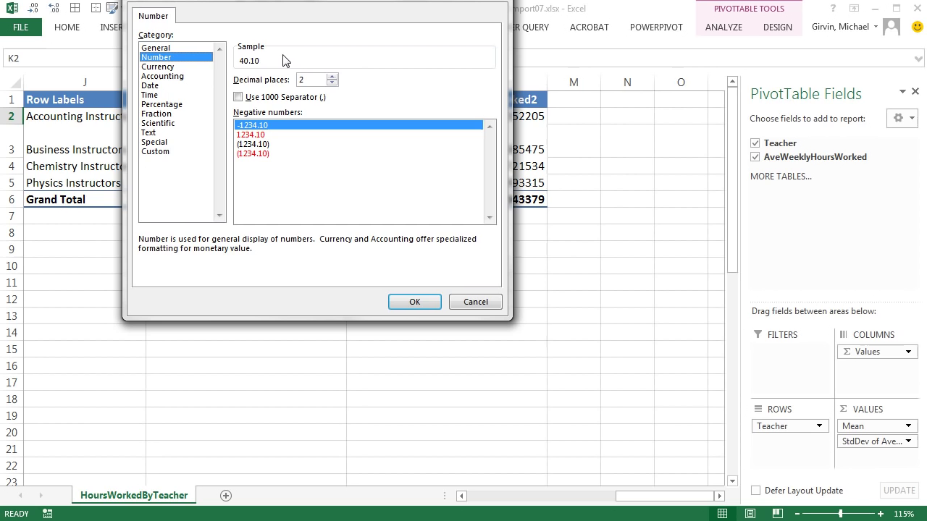
left_click(414, 302)
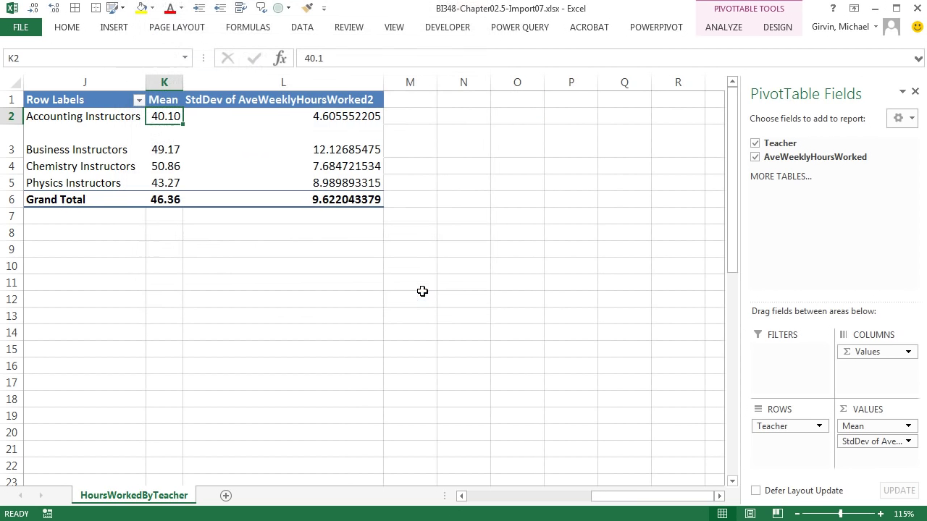
Shorten the second header to 'StdDev' and format its values as Number with 2 decimals
left_click(236, 105)
key("F2")
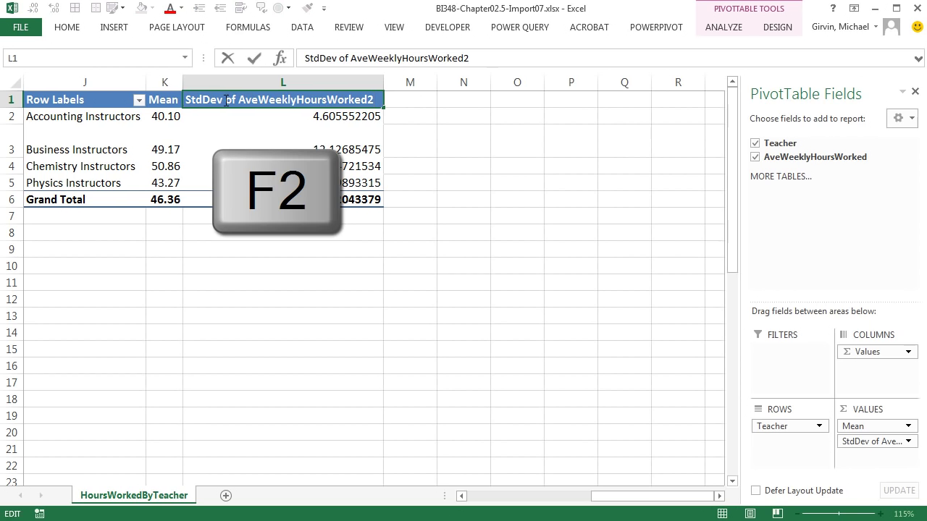
left_click_drag(226, 100, 404, 100)
key("Delete")
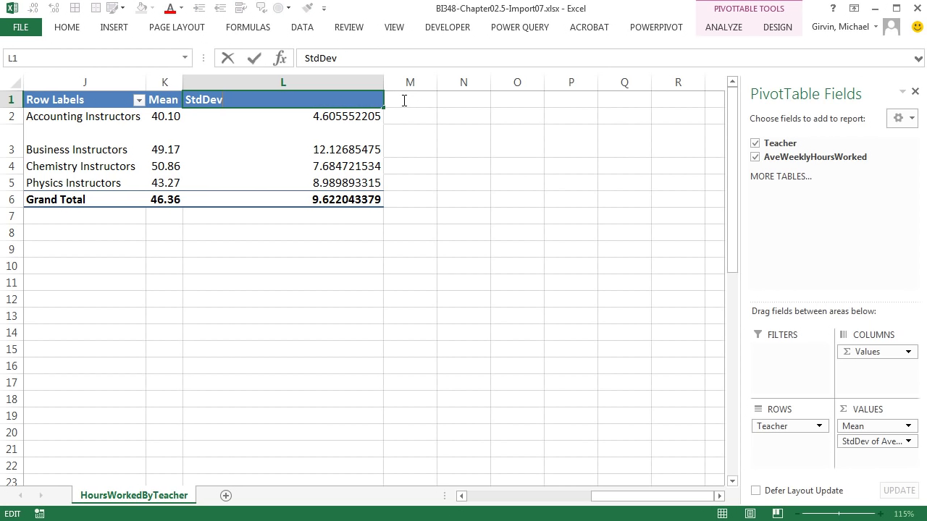
key("Return")
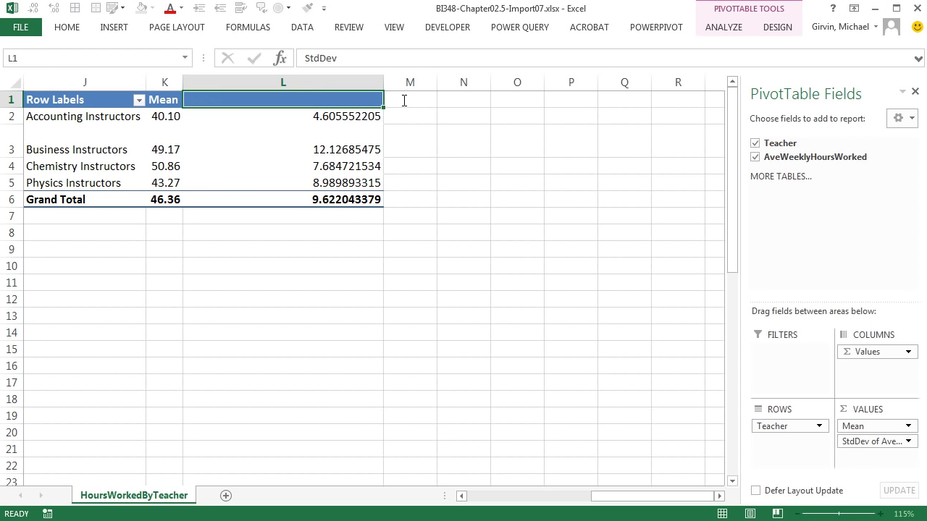
right_click(373, 119)
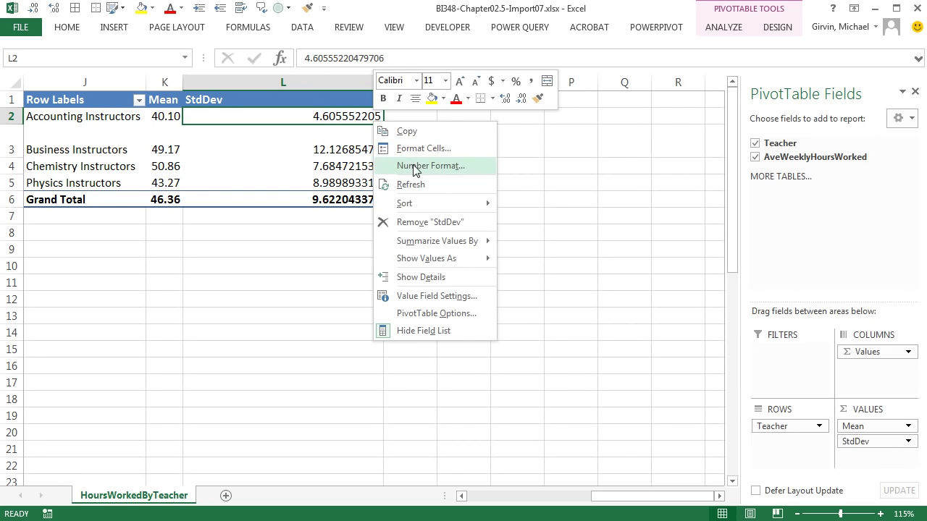
left_click(431, 166)
left_click(252, 63)
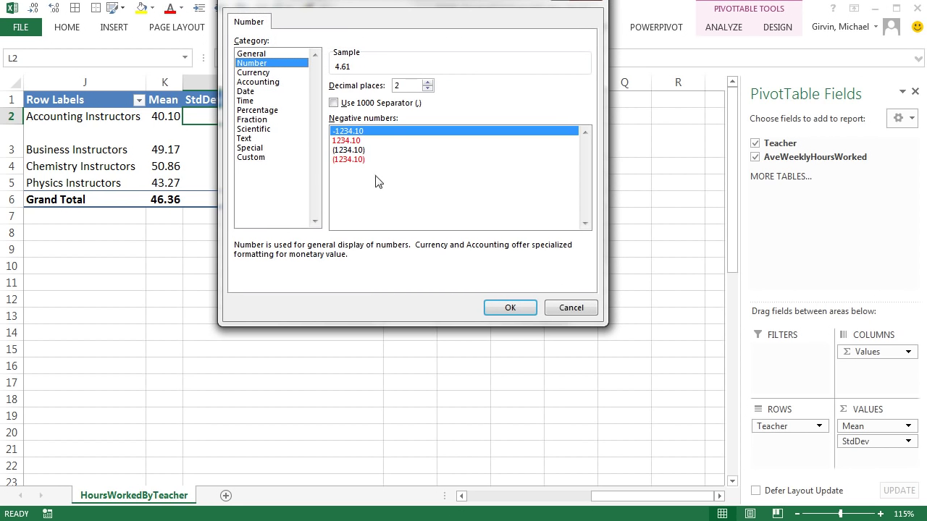
left_click(492, 311)
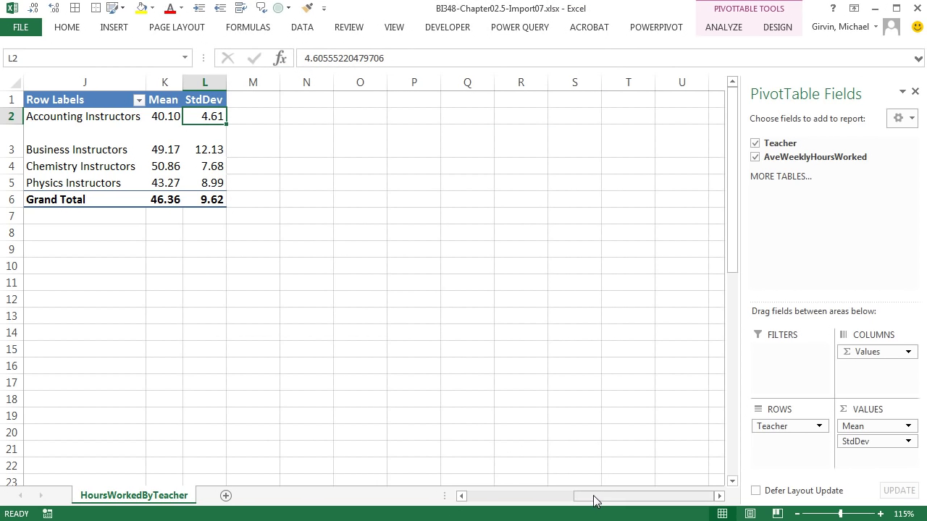
left_click_drag(596, 498, 562, 498)
scroll(668, 123, "down", 1, "ctrl")
left_click(669, 111)
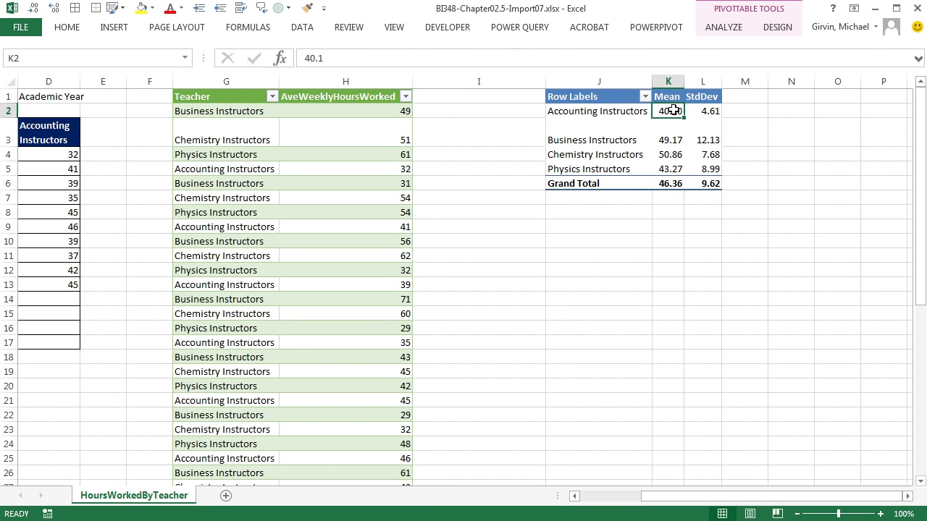
left_click(668, 140)
left_click(669, 154)
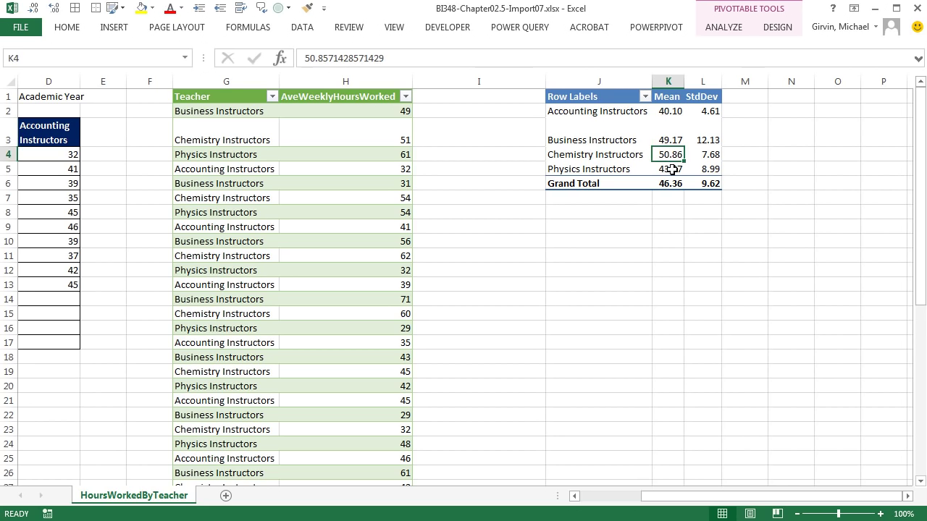
left_click(668, 169)
left_click(704, 112)
left_click(700, 137)
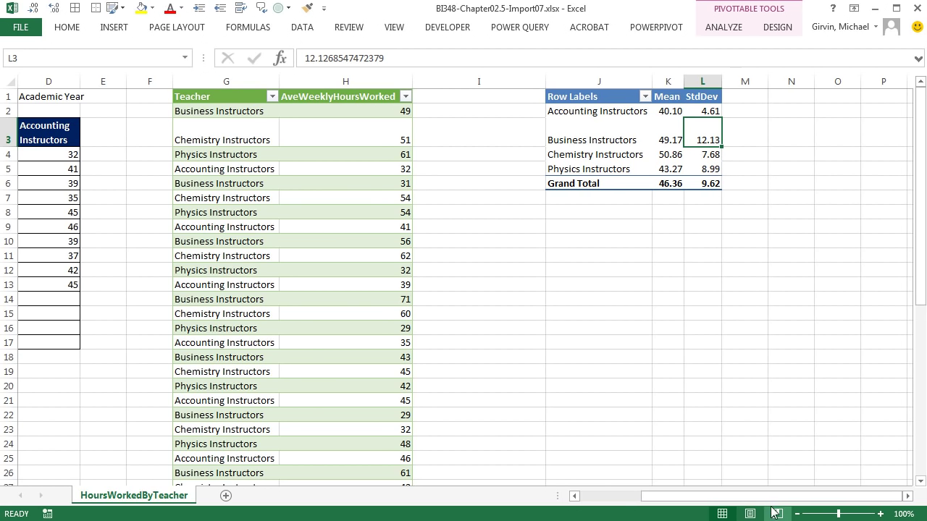
left_click_drag(765, 497, 652, 496)
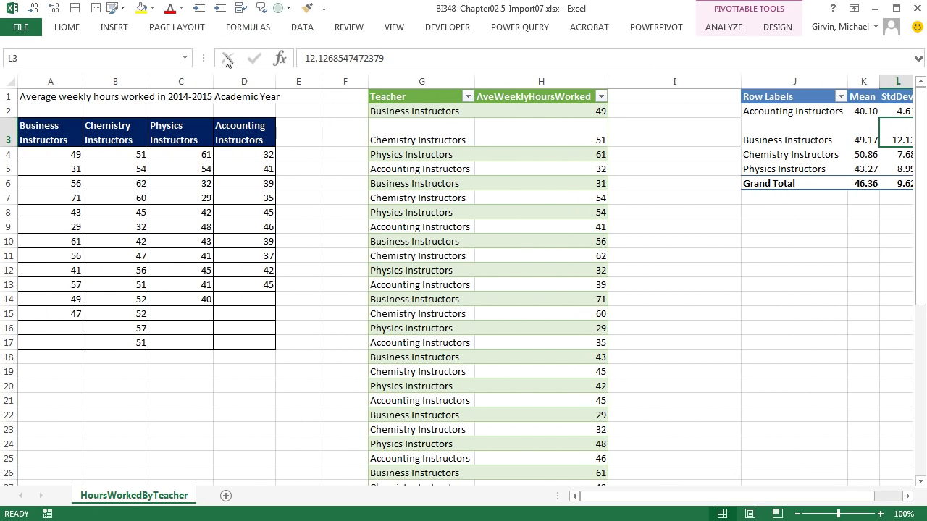